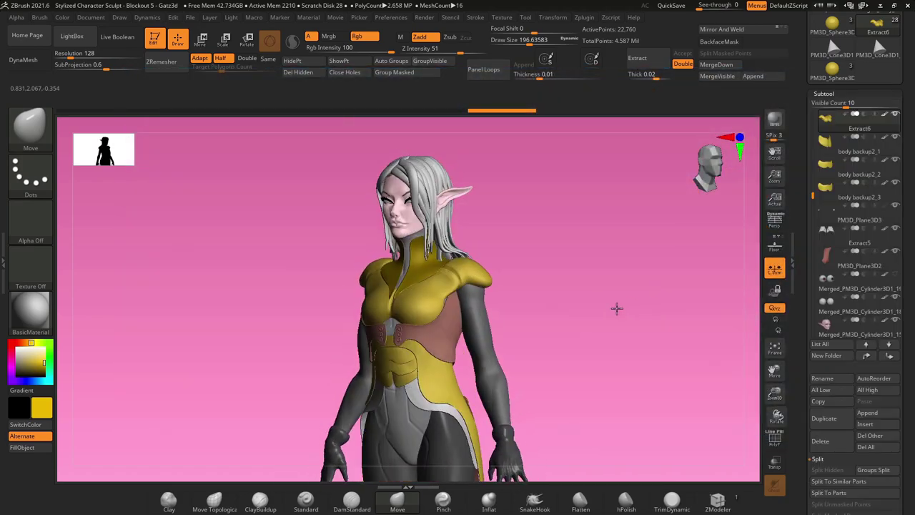
drag(615, 308, 457, 283)
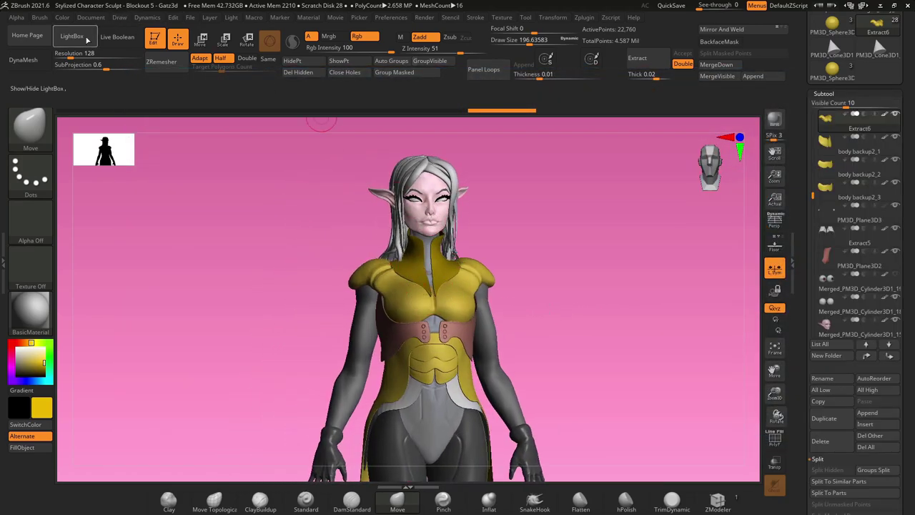
click(87, 40)
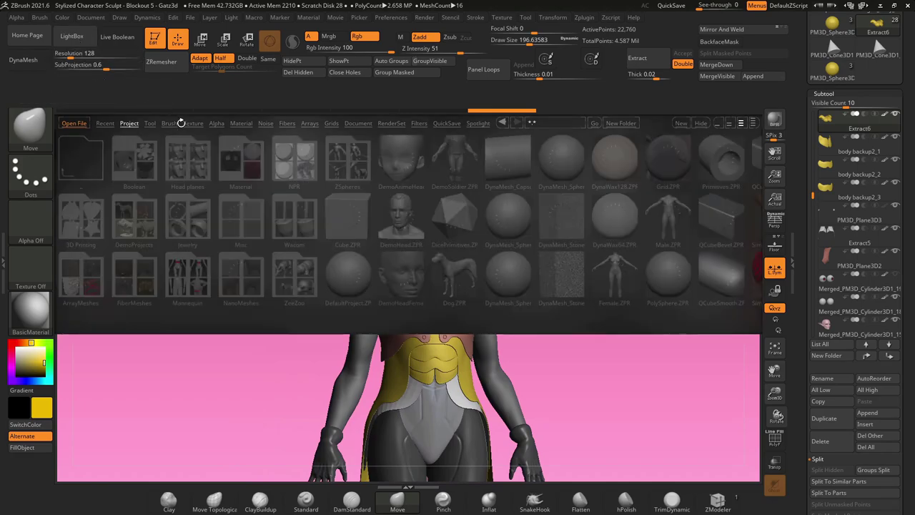
click(129, 125)
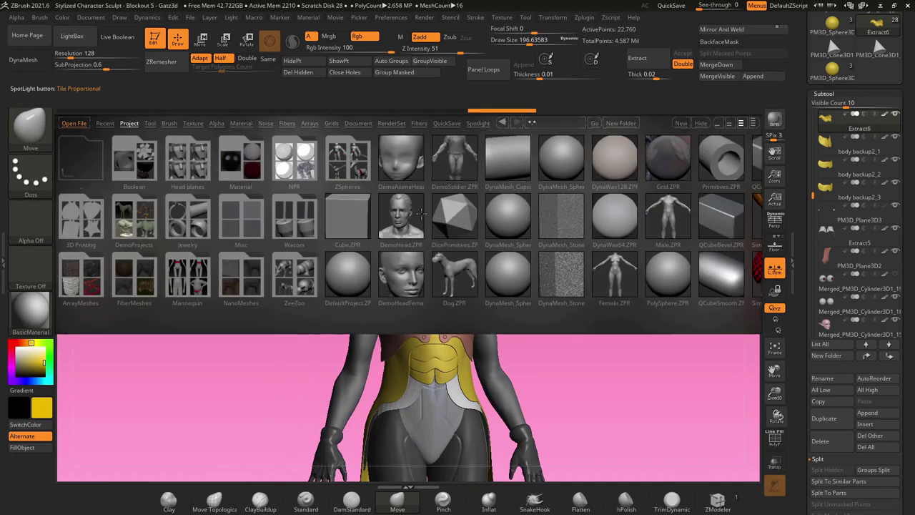
key(comma)
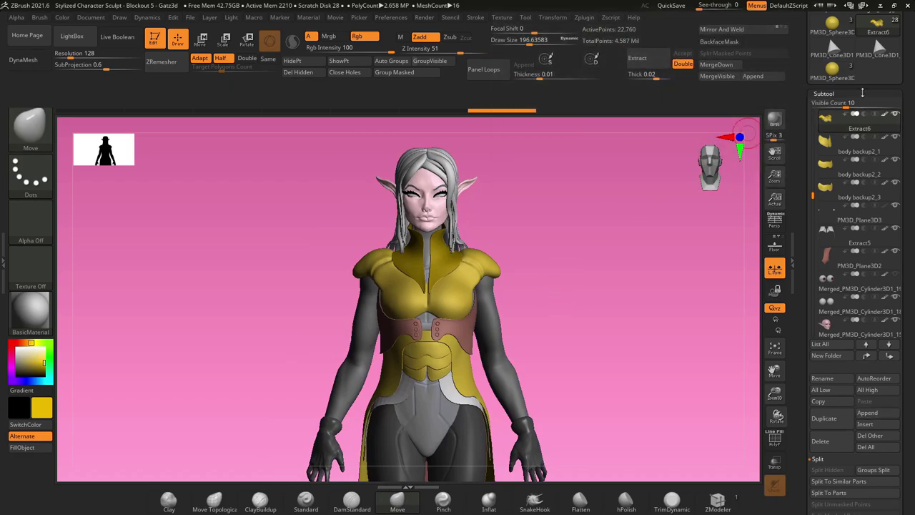
Step: Append a Sphere3D as a new subtool, select it and show it in isolation
scroll(907, 182, down, 3)
click(877, 314)
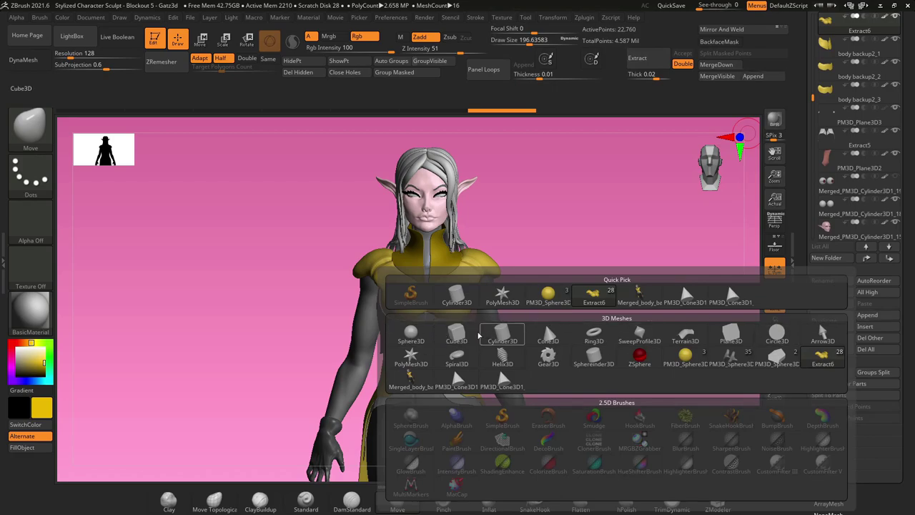
click(420, 337)
alt+click(454, 161)
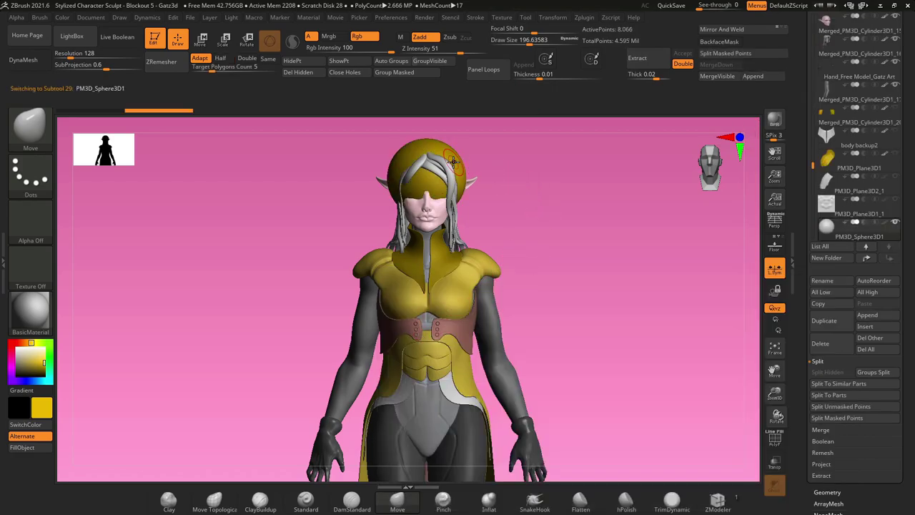
alt+drag(513, 196, 468, 206)
alt+drag(559, 210, 601, 384)
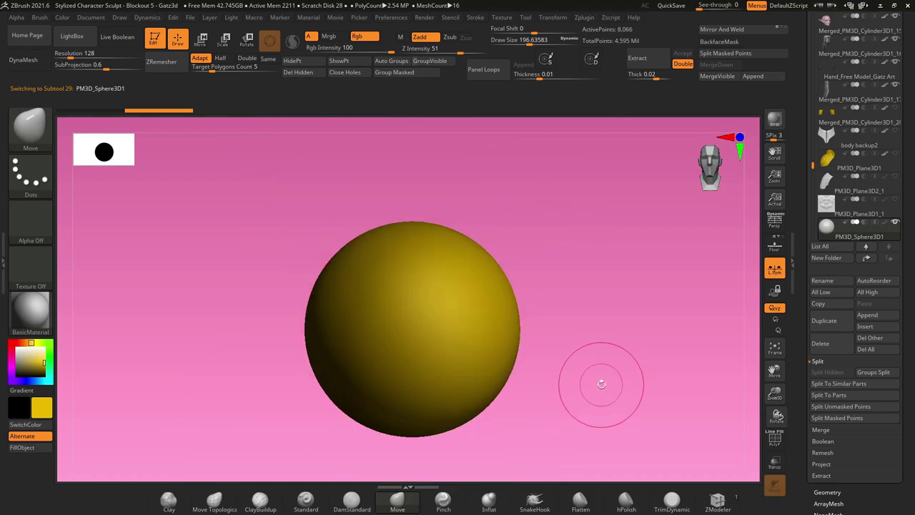
Step: Initialize the sphere subtool as a QCube with X, Y and Z resolution 4, and display its polyframe
scroll(858, 381, down, 5)
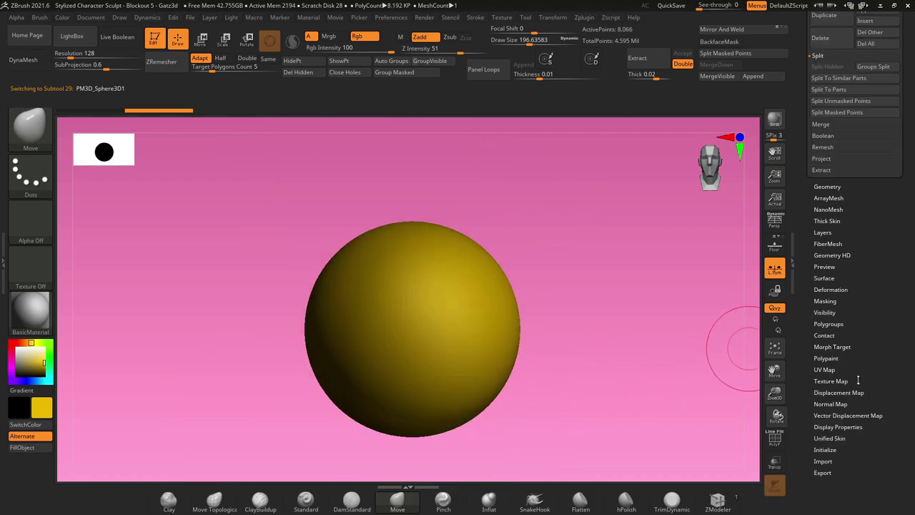
click(826, 449)
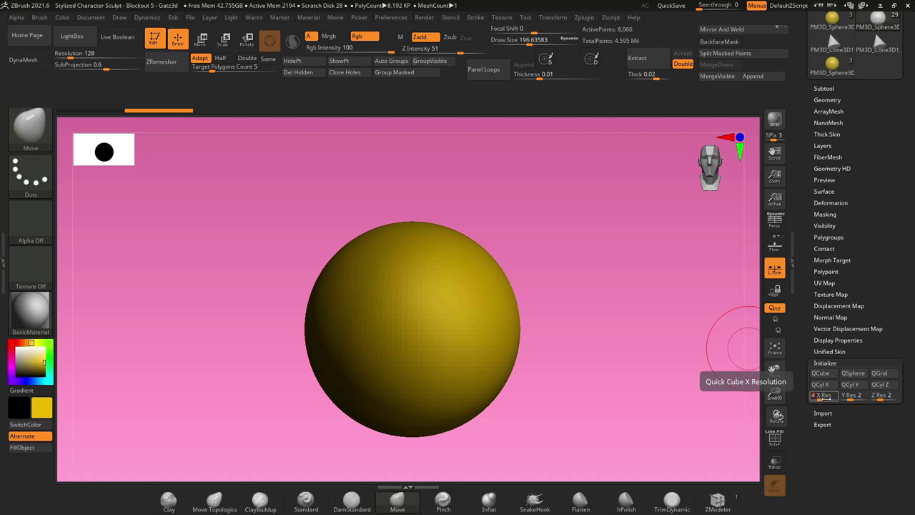
key(Tab)
text(4)
key(Tab)
text(4)
click(832, 378)
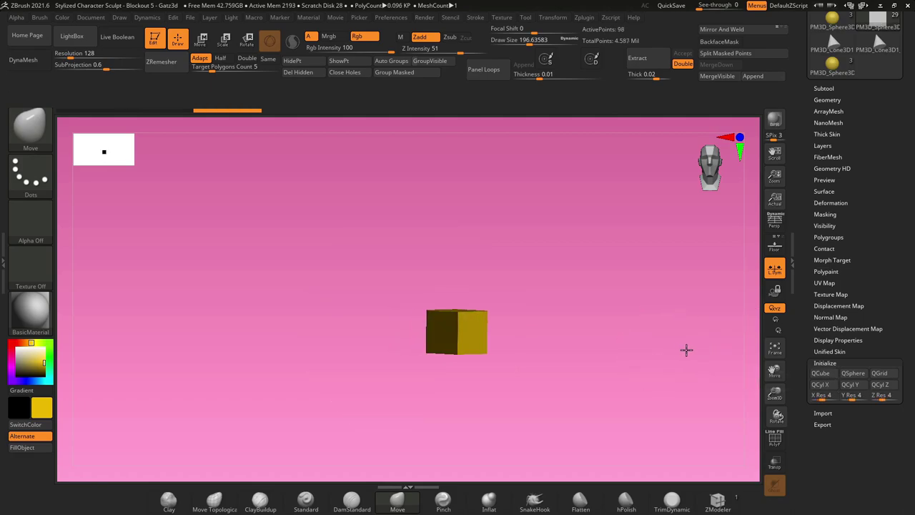
drag(687, 349, 683, 348)
click(781, 442)
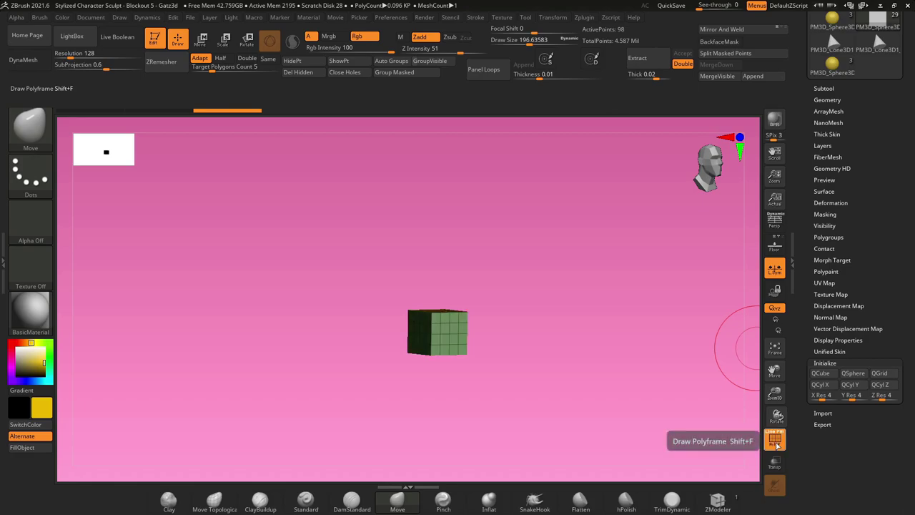
Step: Keep only the cube's top face as a flat plane by hiding the other faces and deleting the hidden geometry
drag(622, 319, 502, 327)
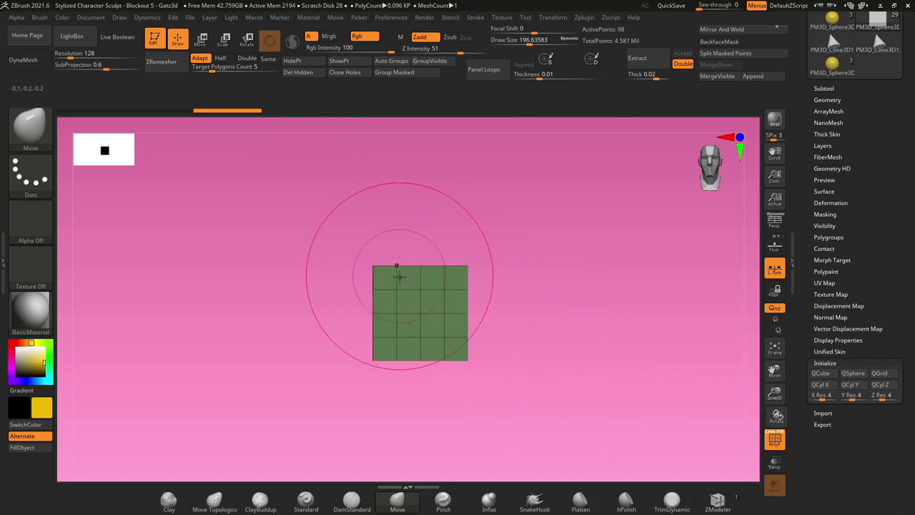
mouse_move(562, 292)
mouse_down()
mouse_move(530, 327)
mouse_move(598, 201)
mouse_up()
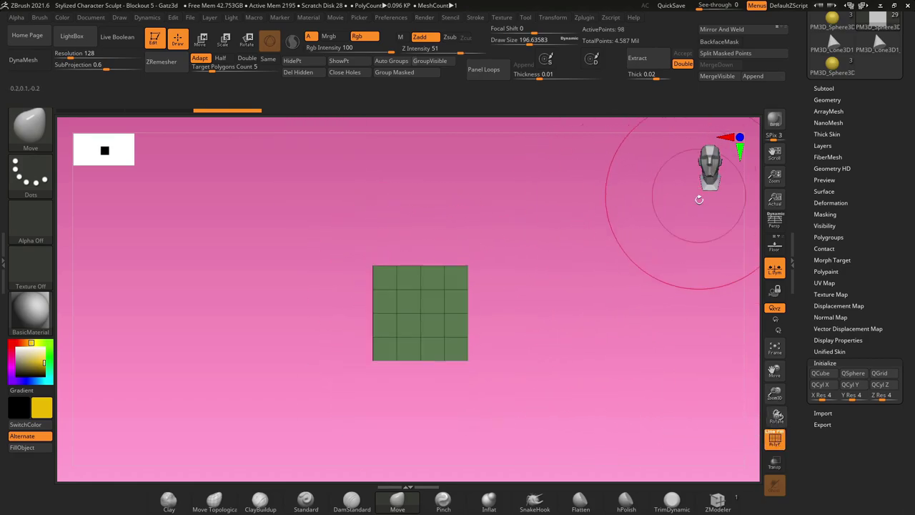
mouse_move(575, 438)
ctrl+shift+mouse_down()
mouse_move(278, 265)
mouse_move(280, 276)
ctrl+shift+mouse_up()
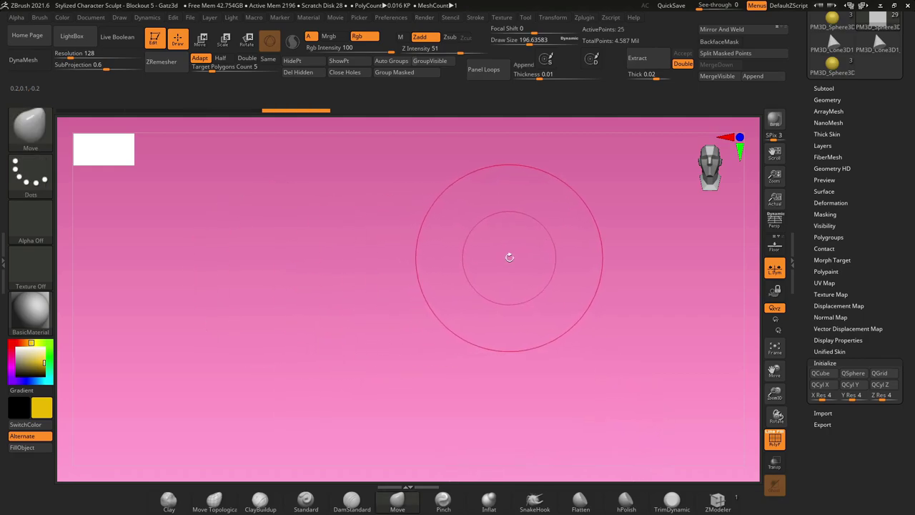
drag(523, 257, 520, 289)
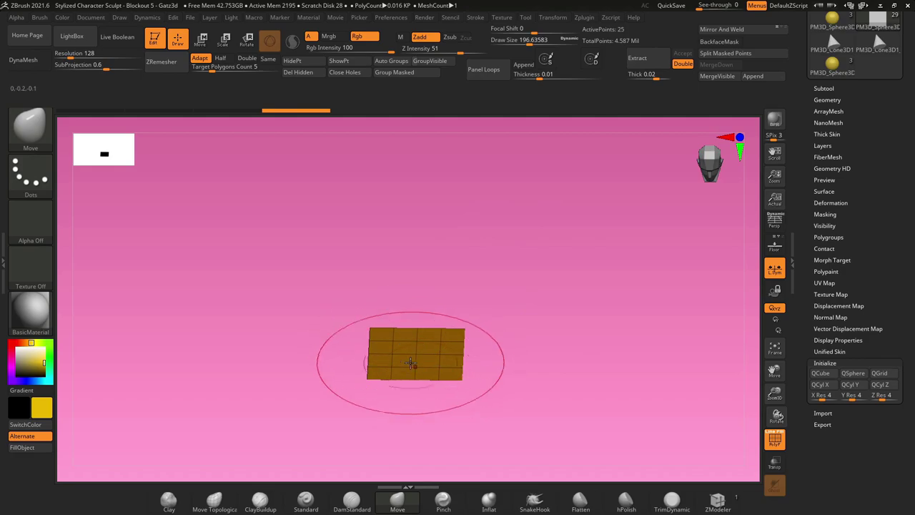
click(841, 100)
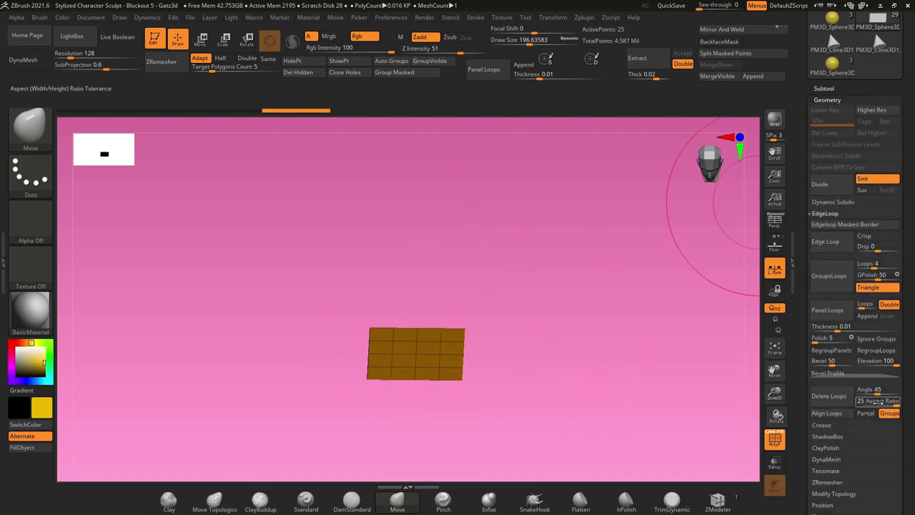
click(858, 494)
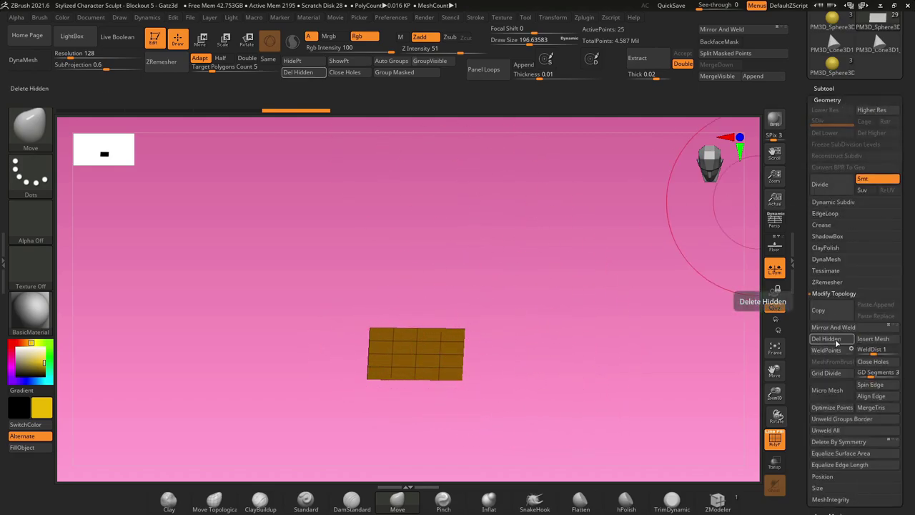
click(837, 343)
Step: Show the full character again, and move and tilt the plane into place over her right shoulder
drag(565, 300, 566, 329)
alt+drag(566, 329, 543, 265)
drag(543, 264, 542, 276)
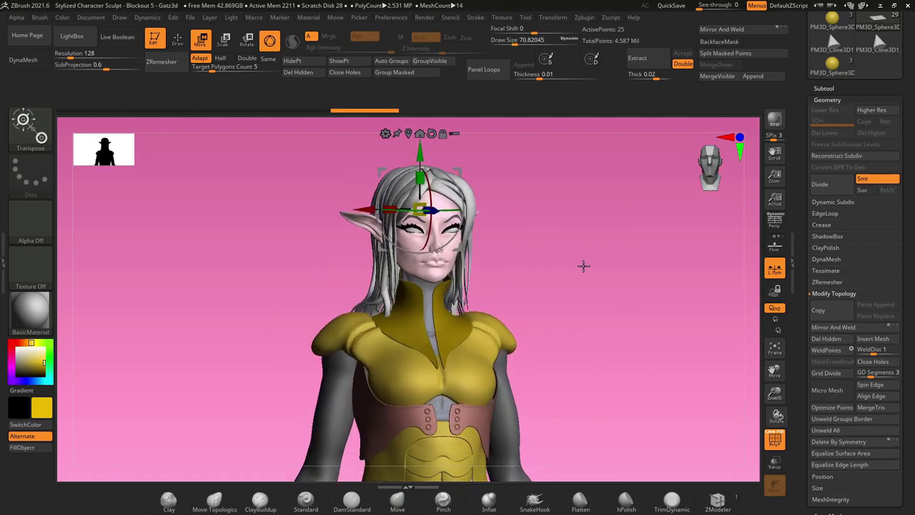
drag(584, 266, 525, 250)
drag(460, 246, 392, 350)
drag(255, 313, 291, 315)
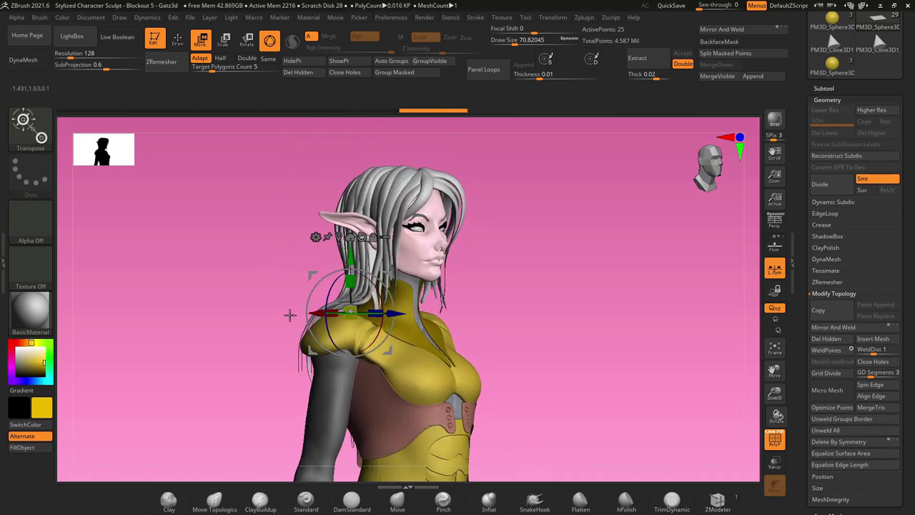
drag(500, 269, 509, 422)
drag(351, 313, 419, 356)
drag(293, 314, 349, 197)
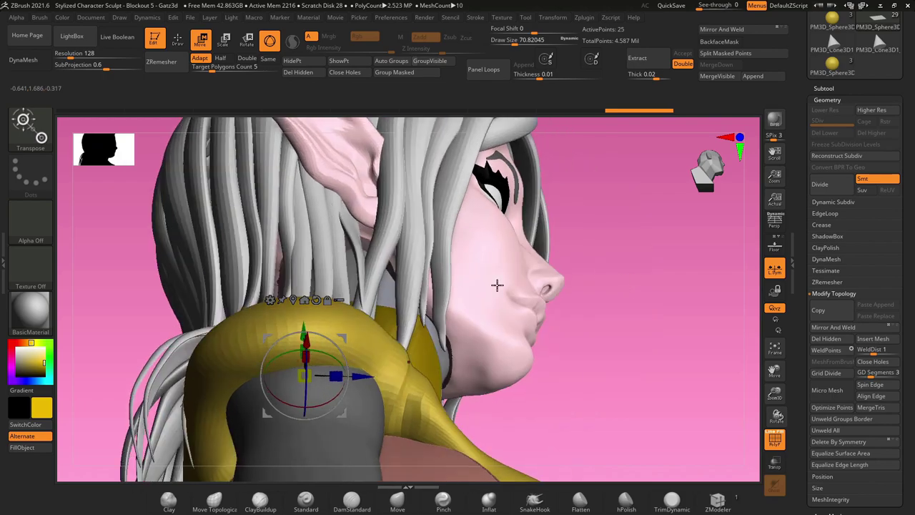
Step: Apply the Deformer to the plane and bend it into a curved plate that wraps over the shoulder
drag(650, 275, 609, 343)
click(280, 307)
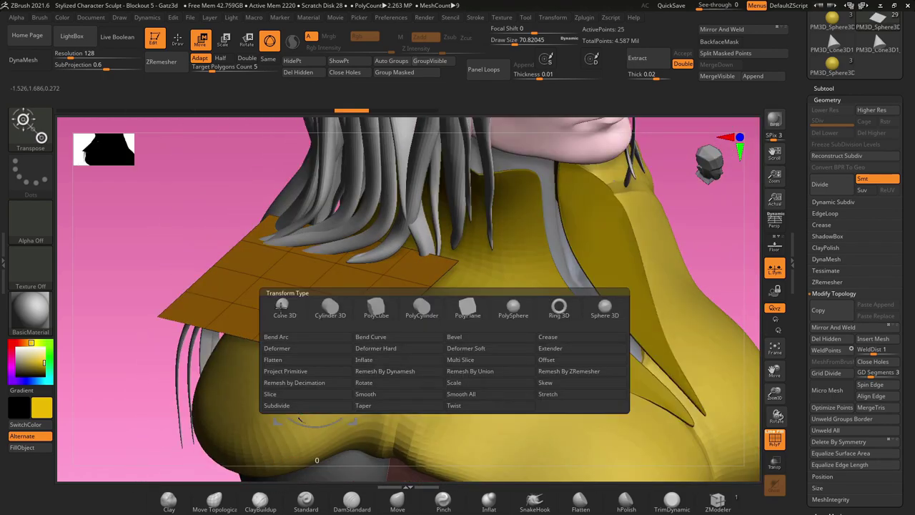
click(277, 349)
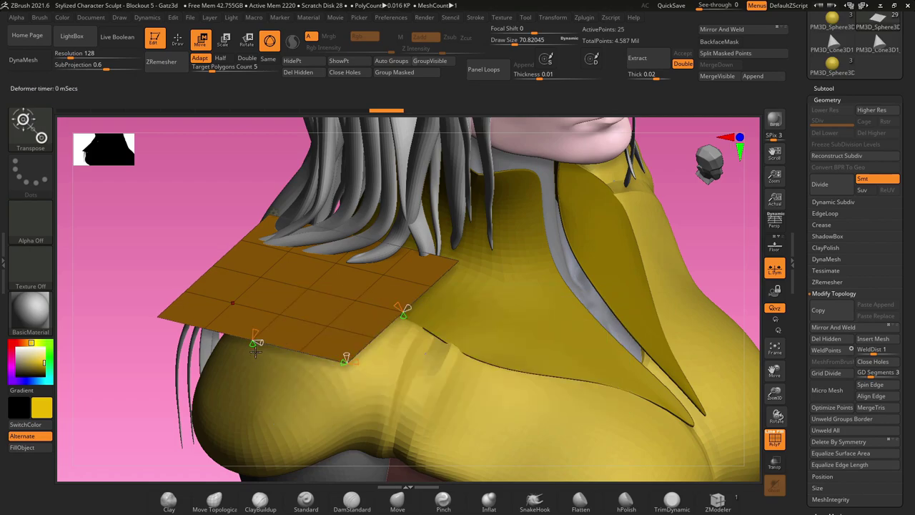
drag(252, 346, 290, 396)
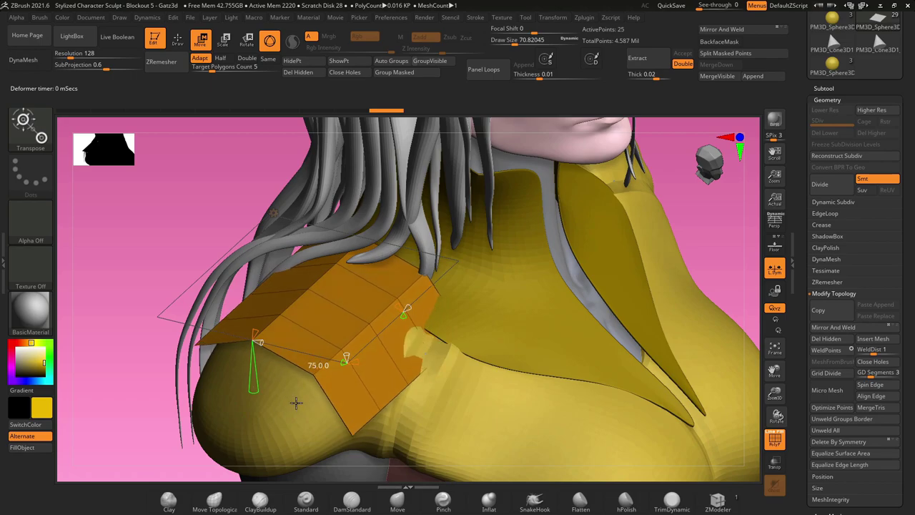
drag(138, 429, 119, 401)
drag(410, 304, 429, 323)
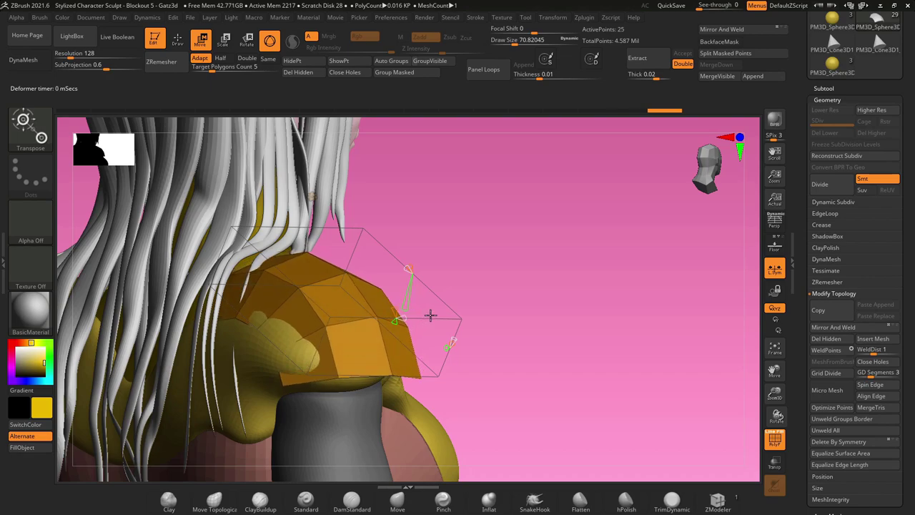
Step: Adjust the curved plate's fit over the shoulder and scale it front to back by about 1.16
drag(504, 292, 286, 299)
drag(391, 270, 373, 317)
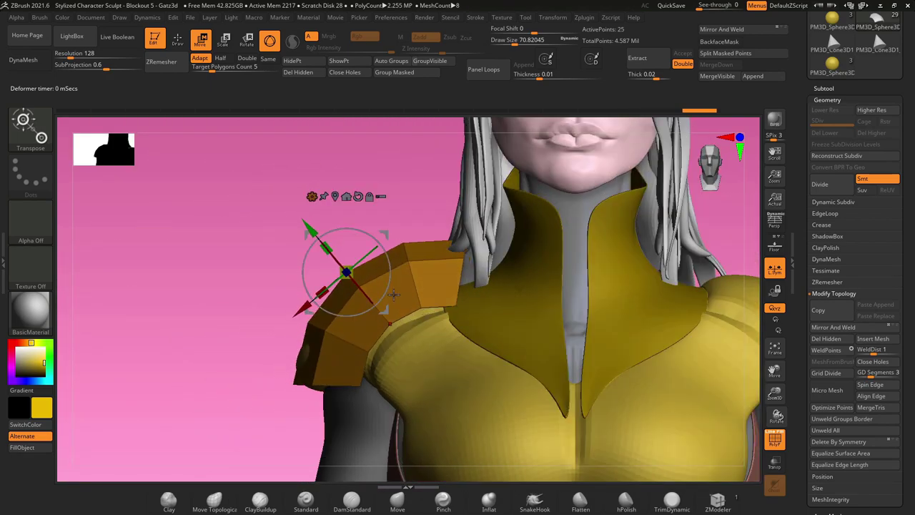
right_drag(313, 324, 349, 331)
drag(369, 279, 379, 281)
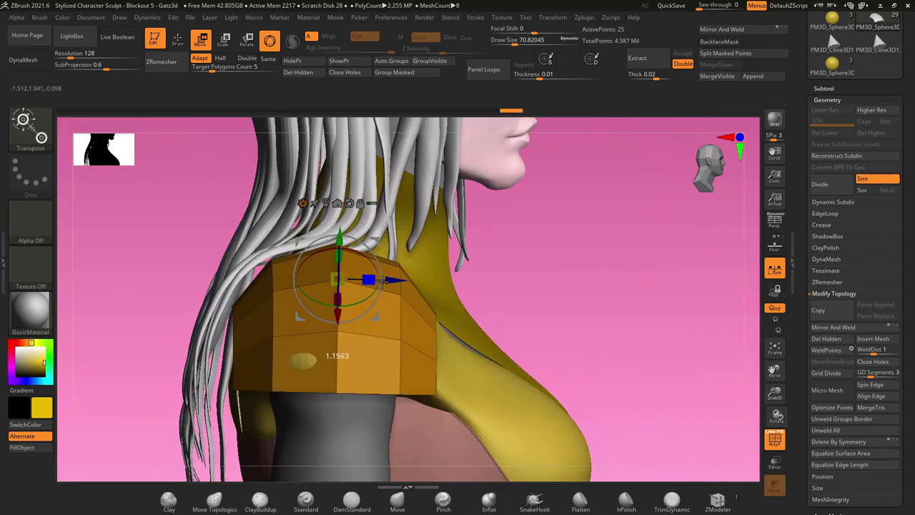
mouse_move(458, 281)
right_down()
mouse_move(426, 286)
mouse_move(505, 304)
mouse_move(491, 324)
right_up()
Step: Isolate the shoulder plate, return to Draw mode and switch to the ZModeler brush
key(alt+s)
key(q)
drag(491, 323, 616, 368)
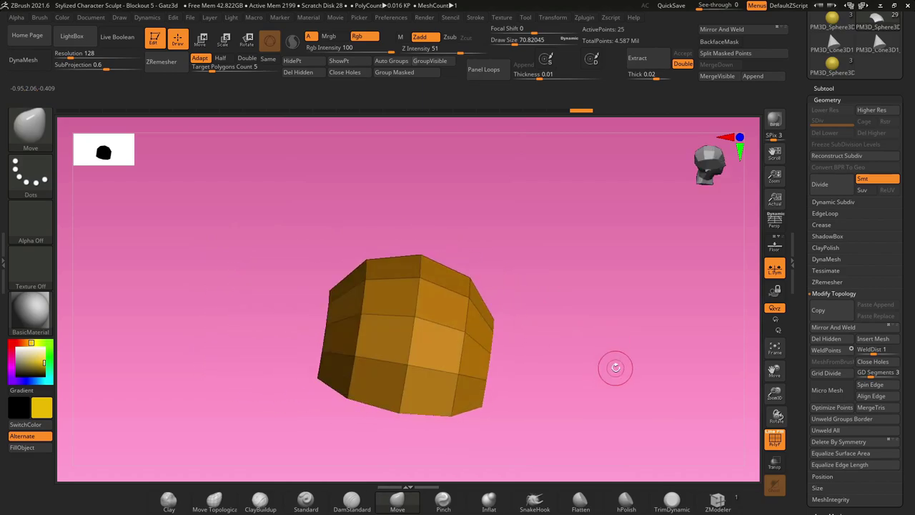
click(41, 133)
click(409, 456)
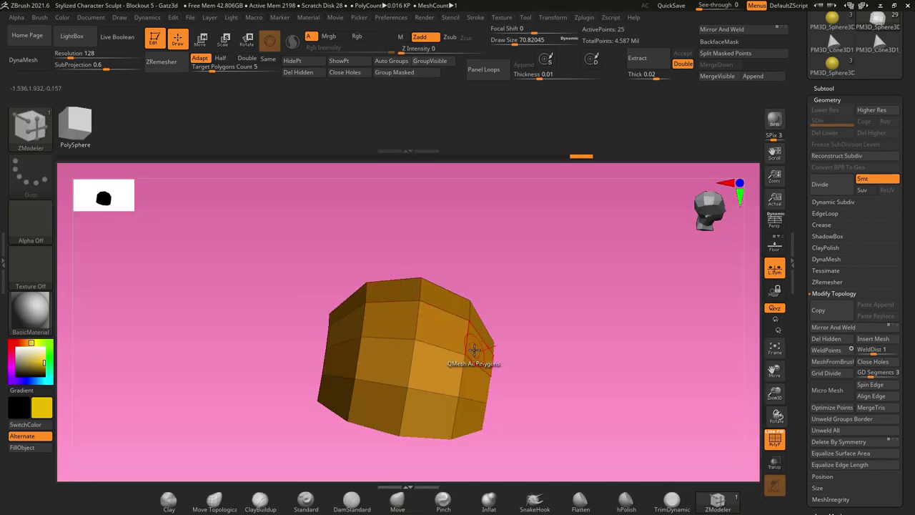
Step: Extrude the plate's neck-side edge outward with ZModeler's Extrude edge action and add further edge loops across the plate
drag(525, 381, 554, 334)
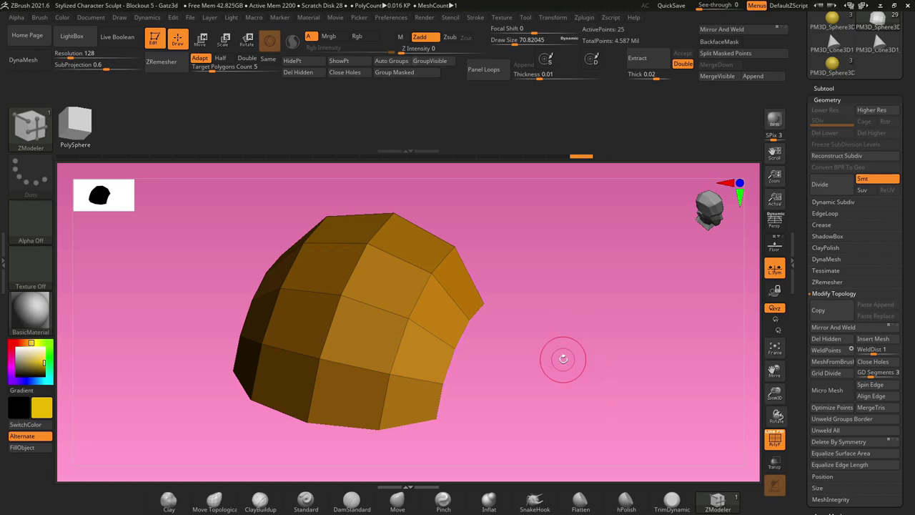
drag(564, 359, 515, 329)
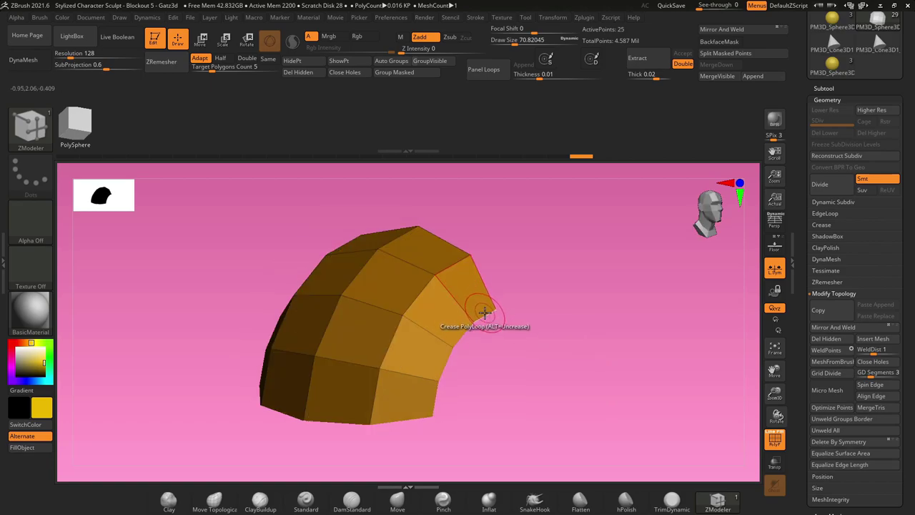
key(space)
click(381, 295)
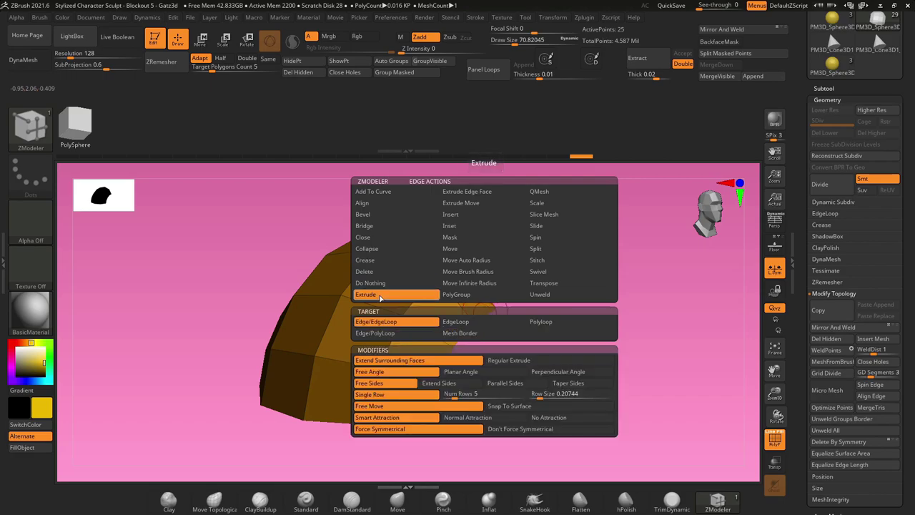
click(472, 323)
drag(429, 337, 538, 247)
drag(589, 336, 539, 366)
alt+drag(668, 296, 337, 327)
drag(600, 386, 443, 279)
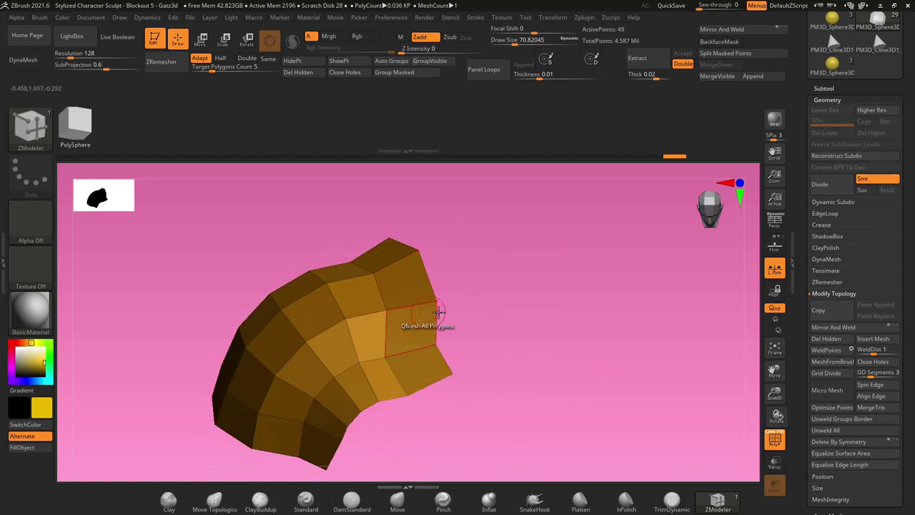
Step: Mask the plate body and move the unmasked neck-side row of faces upward into a standing collar
drag(427, 243, 330, 249)
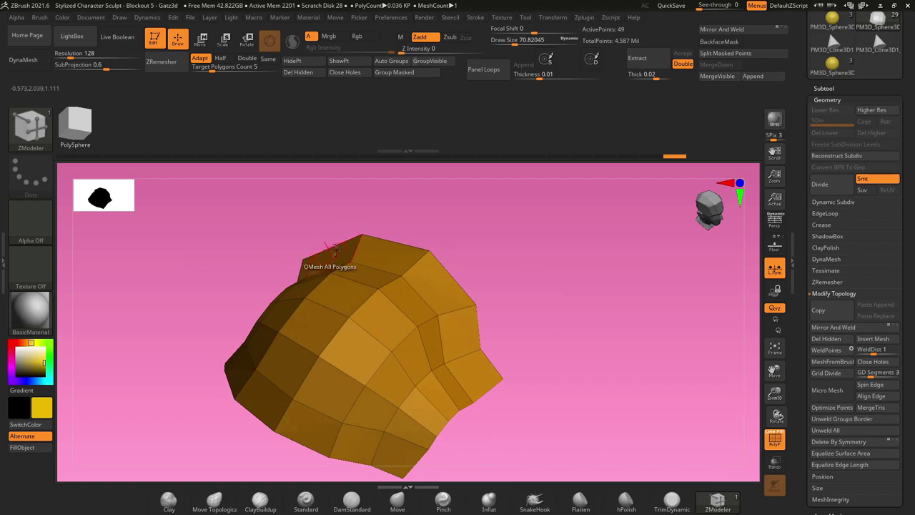
drag(559, 316, 468, 257)
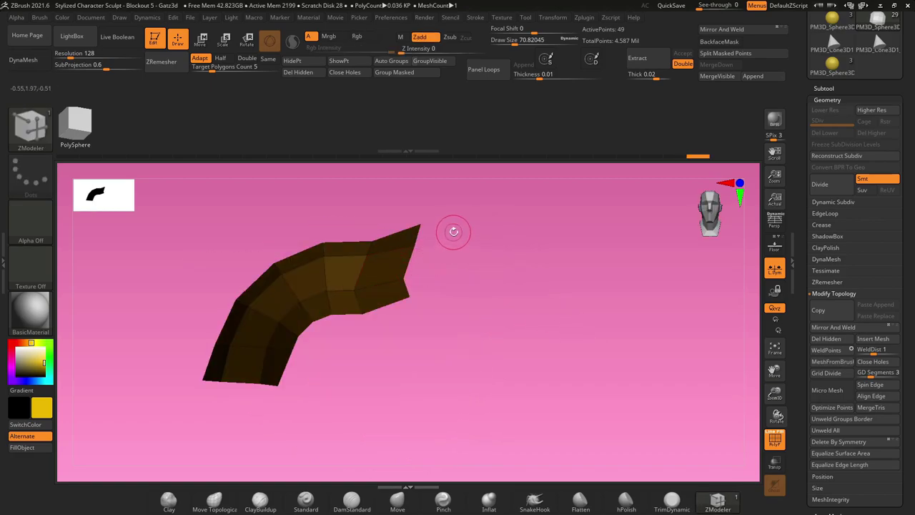
key(ctrl)
mouse_move(429, 201)
ctrl+mouse_down()
mouse_move(384, 343)
mouse_move(514, 333)
mouse_move(398, 225)
ctrl+mouse_up()
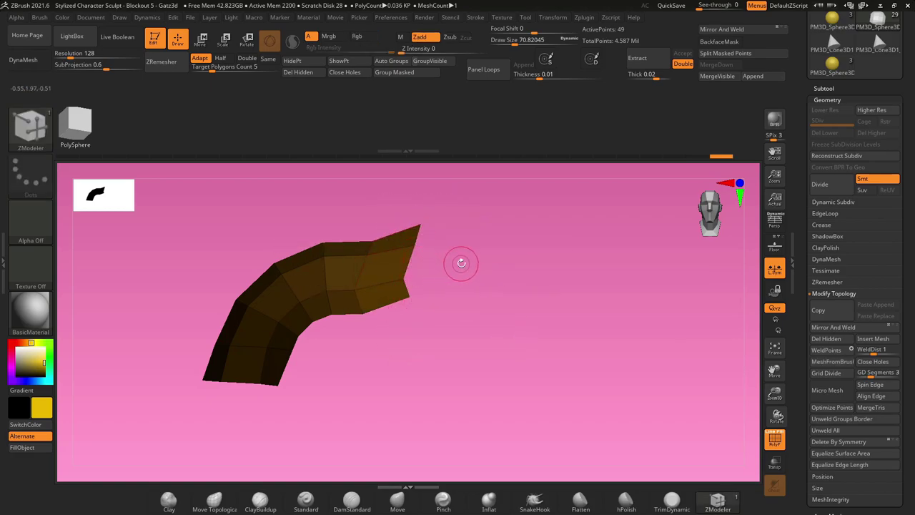
mouse_move(459, 262)
mouse_down()
mouse_move(527, 272)
mouse_move(468, 265)
mouse_up()
key(w)
drag(505, 302, 493, 258)
click(265, 191)
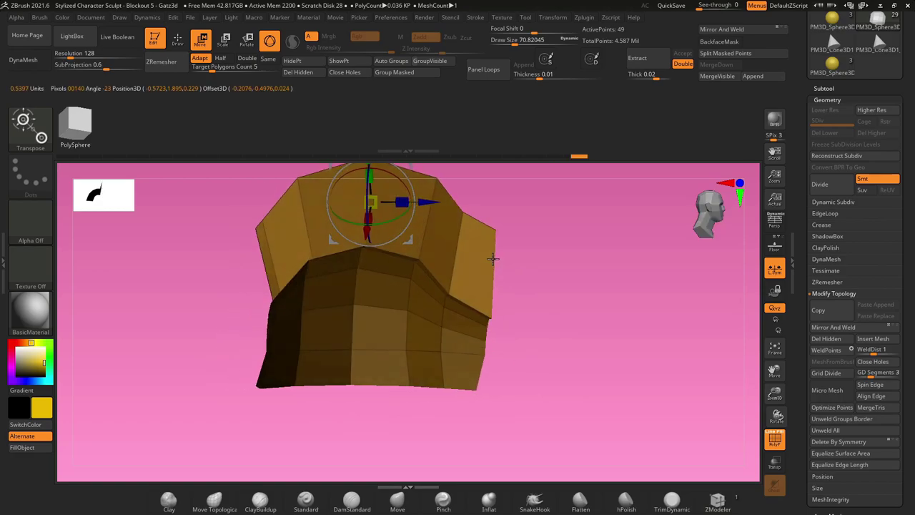
Step: Reshape and flare the raised collar using the Move brush at draw size 112
click(397, 501)
key(s)
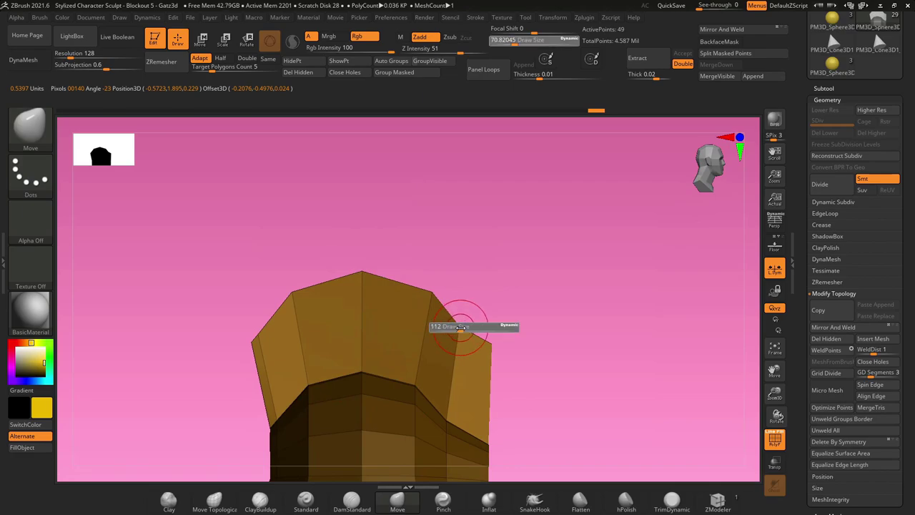
drag(460, 328, 462, 327)
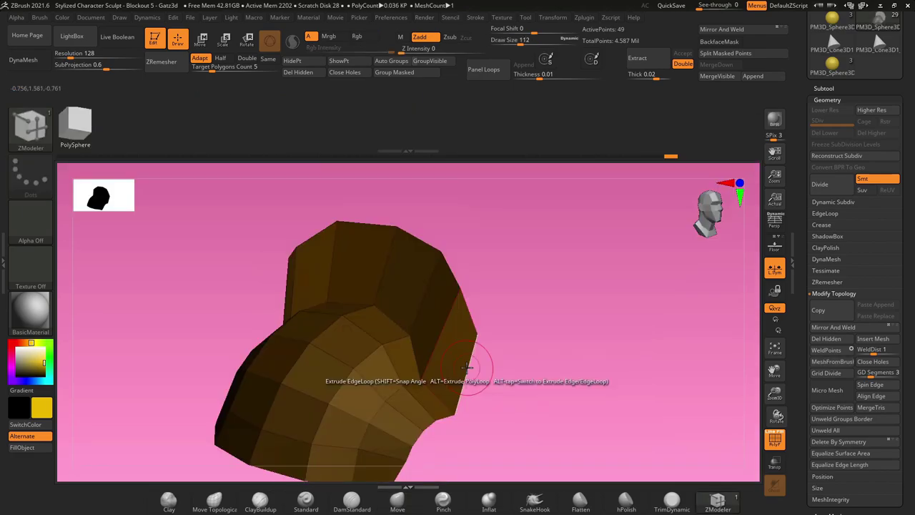
Step: Extrude a thin border strip around the whole plate with ZModeler's Extrude edge action on the Mesh Border target
drag(517, 390, 519, 370)
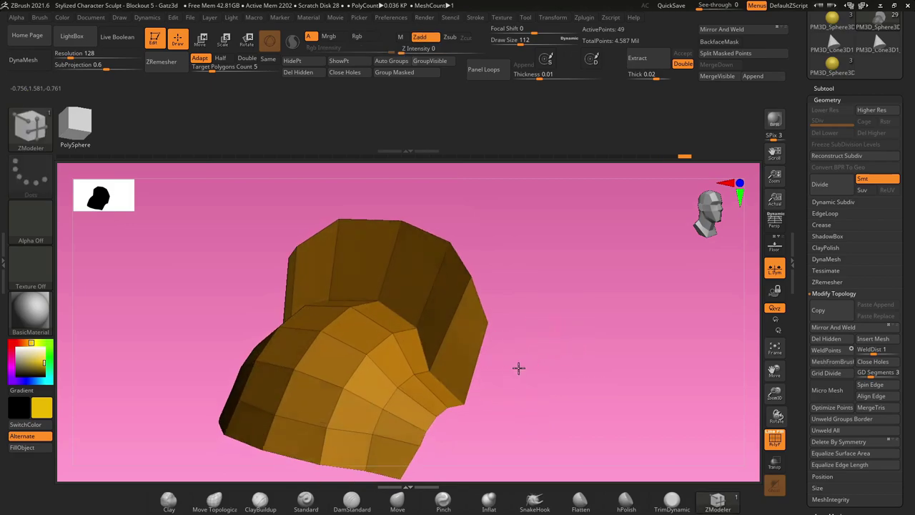
key(space)
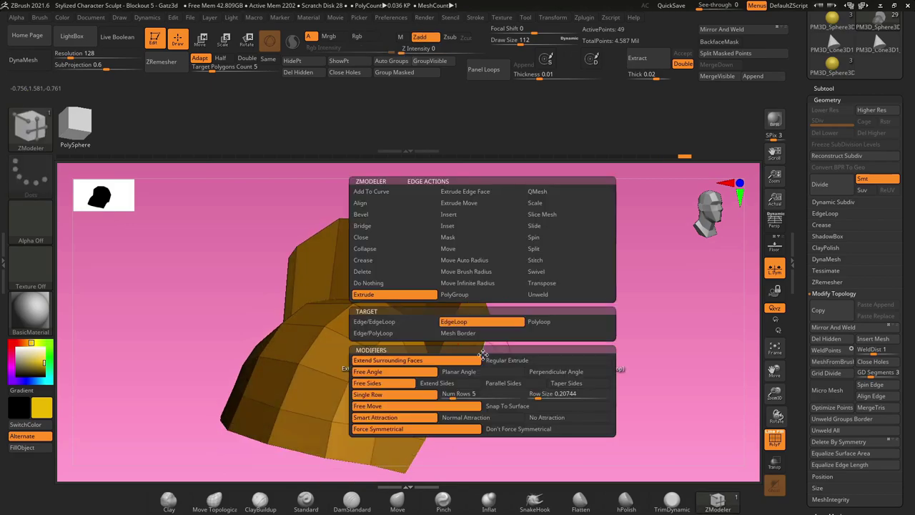
click(463, 333)
drag(491, 306, 499, 294)
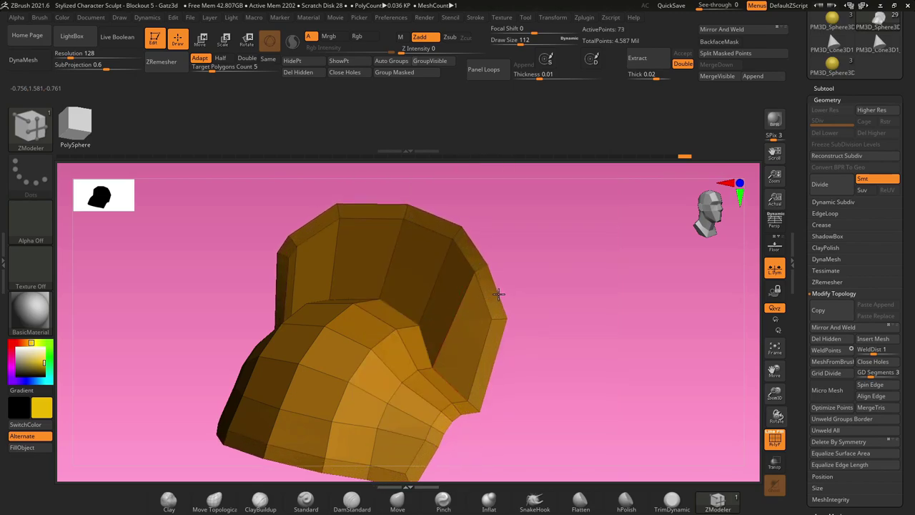
Step: Mask the plate's border strip with ZModeler's Mask polygon action on the Polyloop target
drag(535, 334, 462, 299)
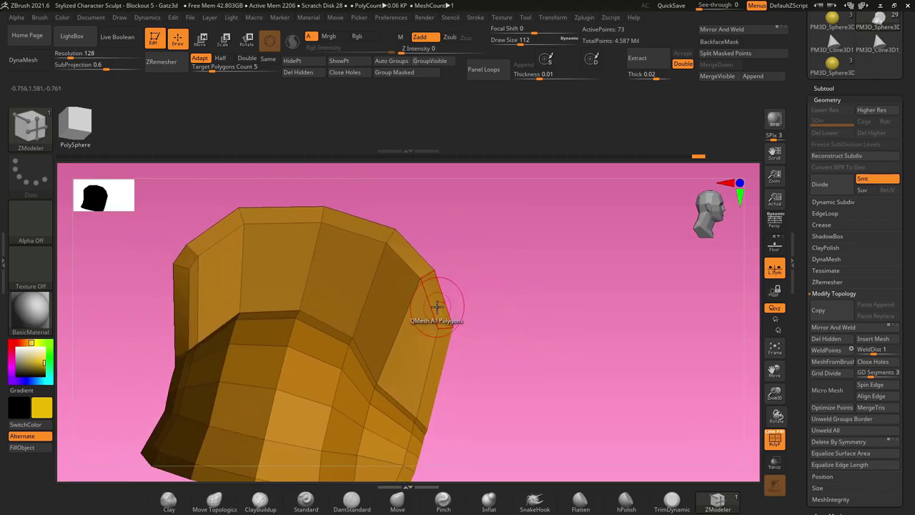
key(space)
click(400, 156)
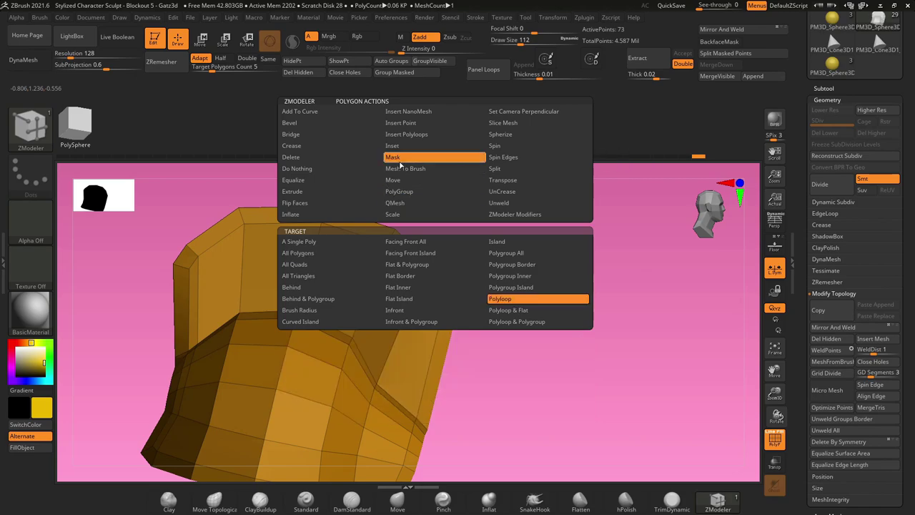
click(507, 299)
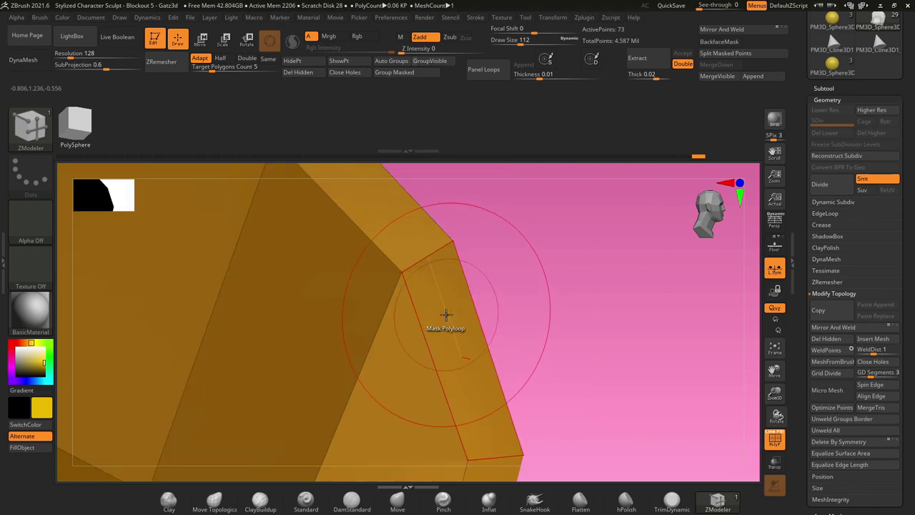
click(443, 318)
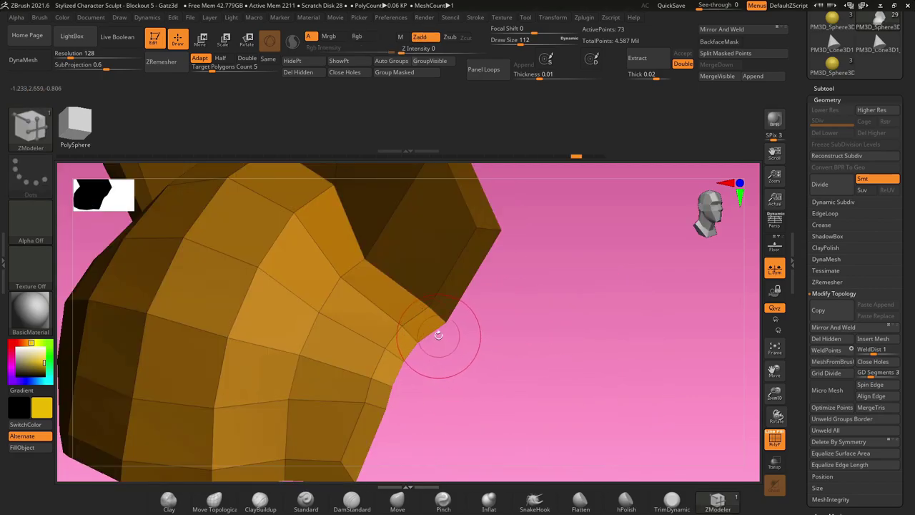
Step: Try to extrude individual border edges at the notch below the collar with Extrude on the Edge/EdgeLoop target
key(space)
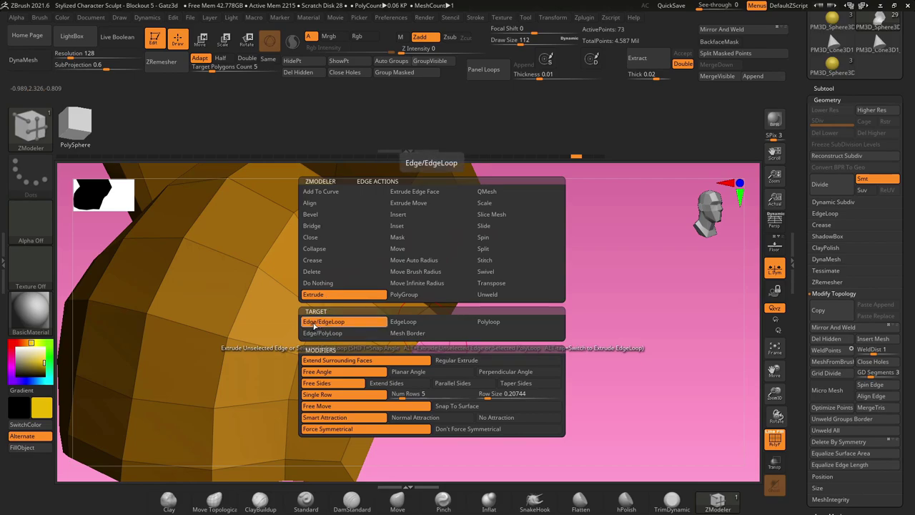
click(321, 322)
drag(429, 337, 492, 401)
drag(419, 367, 454, 441)
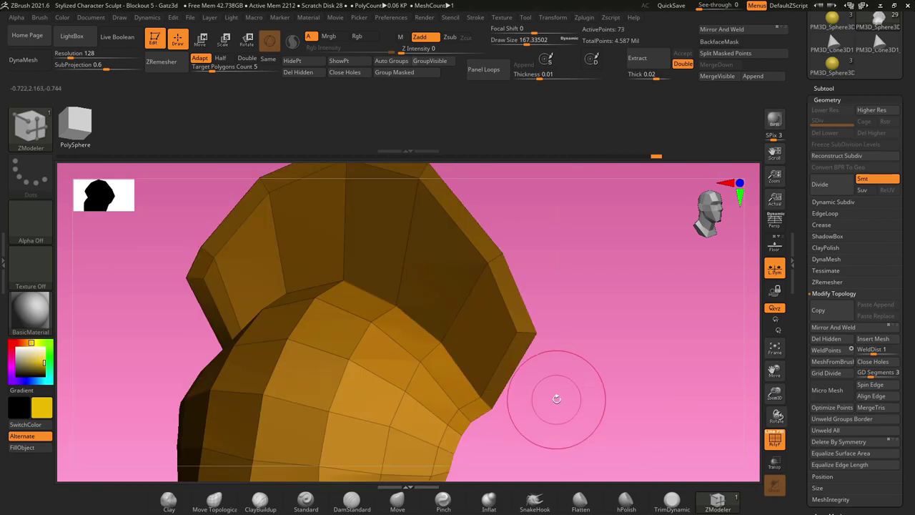
Step: Thicken the entire plate into a solid shell with QMesh on the All Polygons target
drag(557, 399, 551, 392)
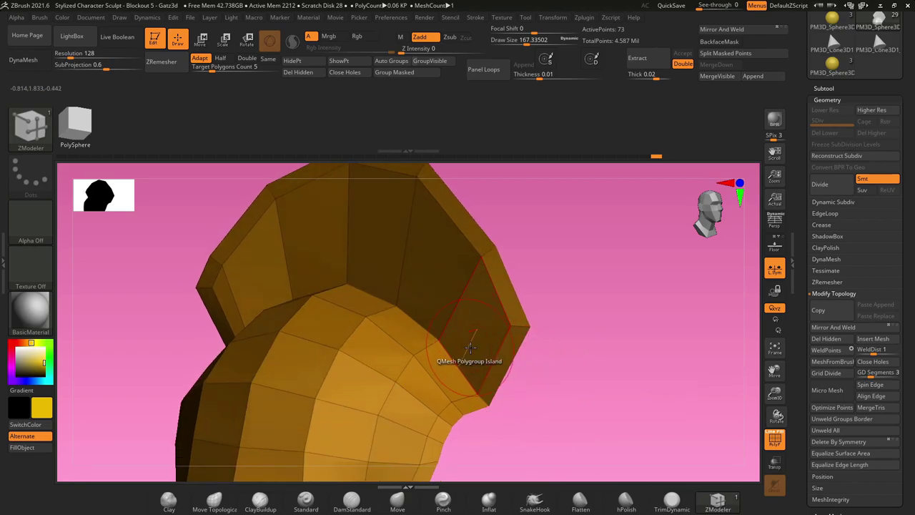
key(space)
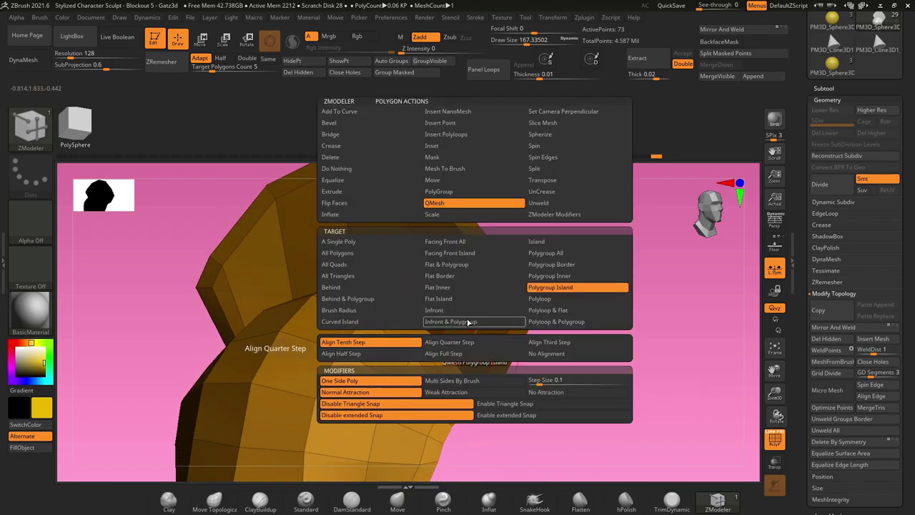
click(381, 254)
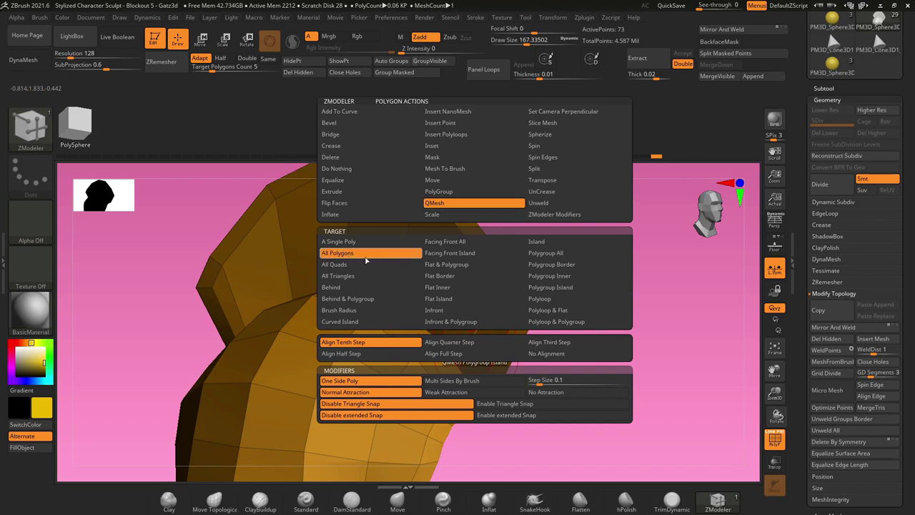
drag(465, 357, 451, 360)
drag(558, 371, 595, 371)
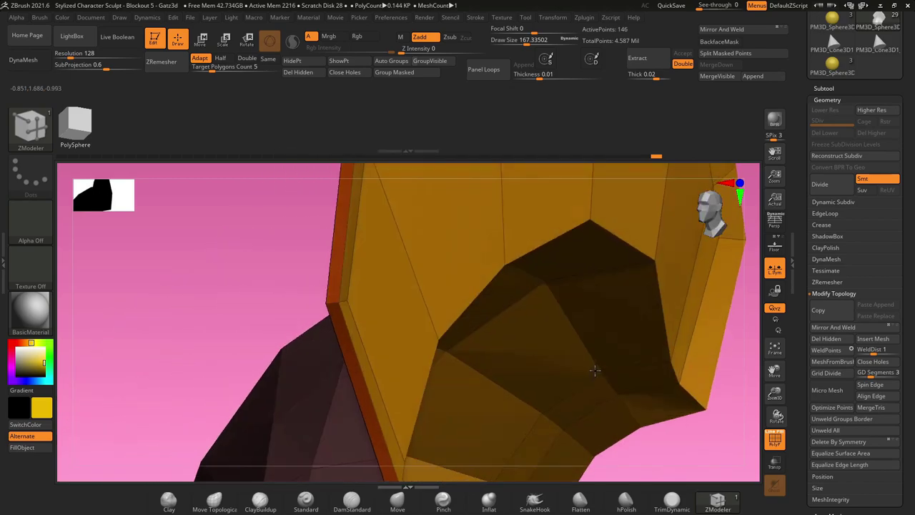
right_drag(595, 369, 549, 331)
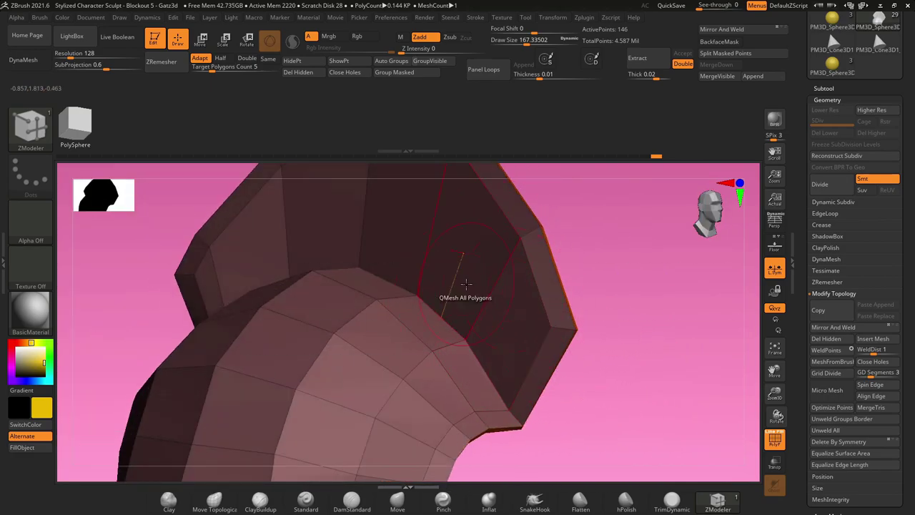
key(ctrl+z)
Step: Extrude the rim around the plate's border with QMesh on the Polygroup Island target
mouse_move(636, 379)
right_down()
mouse_move(574, 374)
mouse_move(603, 374)
mouse_move(639, 399)
mouse_move(570, 334)
mouse_move(599, 346)
right_up()
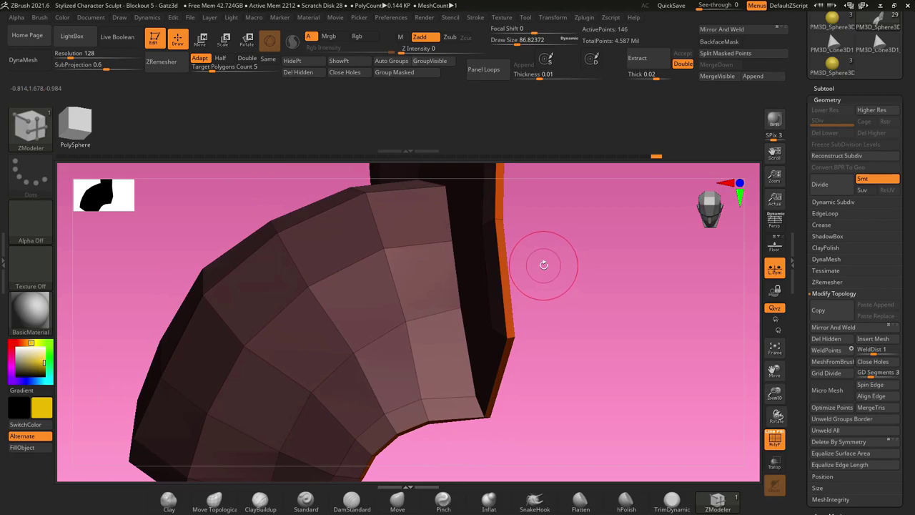
right_drag(544, 264, 512, 286)
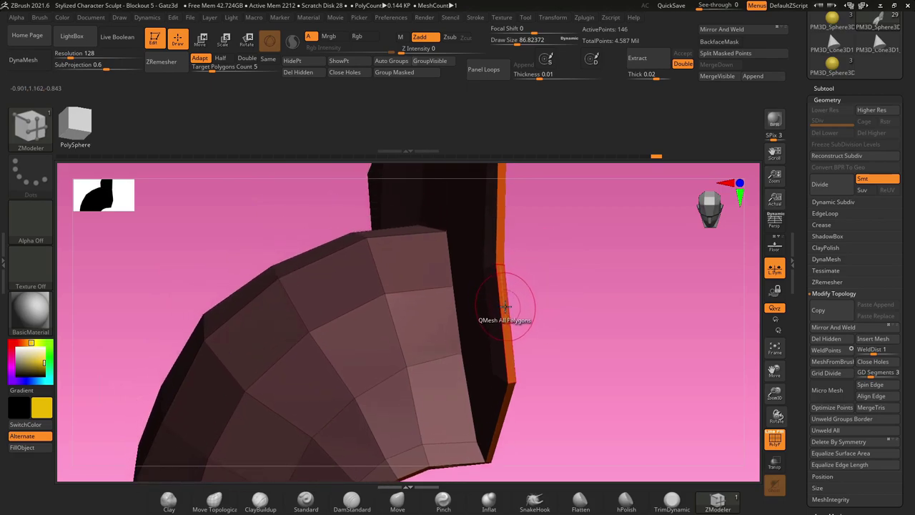
right_click(503, 300)
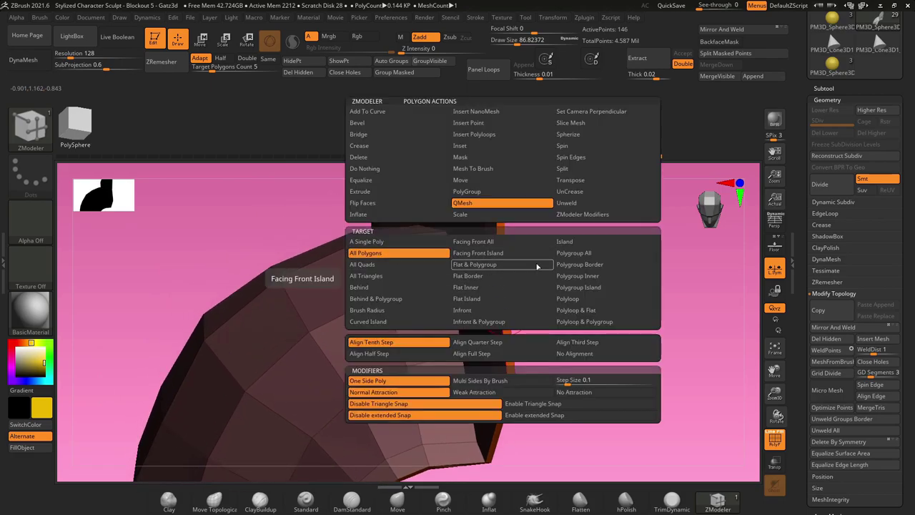
click(572, 287)
click(575, 288)
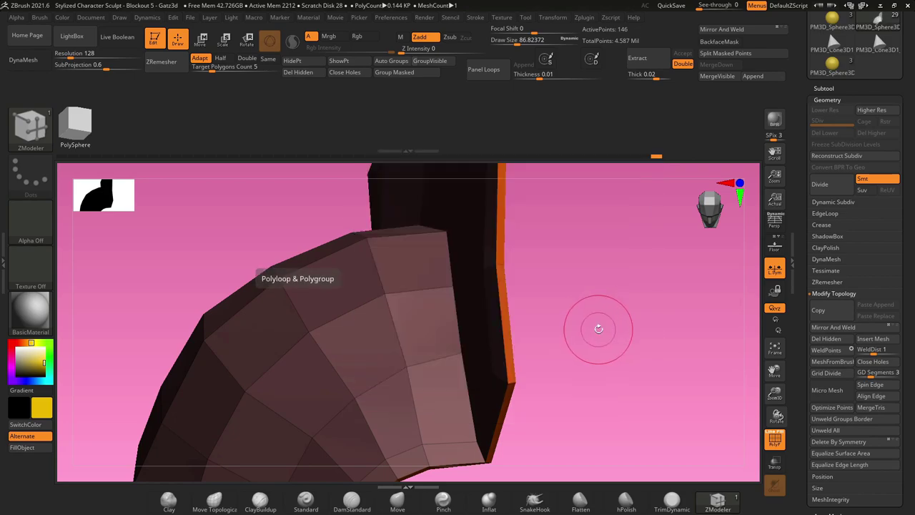
mouse_move(518, 302)
mouse_down()
mouse_move(554, 280)
mouse_move(512, 300)
mouse_move(540, 289)
mouse_move(598, 292)
mouse_move(532, 310)
mouse_move(518, 303)
mouse_move(527, 301)
mouse_move(492, 309)
mouse_move(509, 298)
mouse_move(483, 294)
mouse_up()
key(ctrl+z)
drag(413, 280, 467, 286)
Step: Try to group the wide central area of shoulder faces and inset it with Inset on Polygroup All
drag(546, 302, 582, 329)
drag(582, 374, 510, 307)
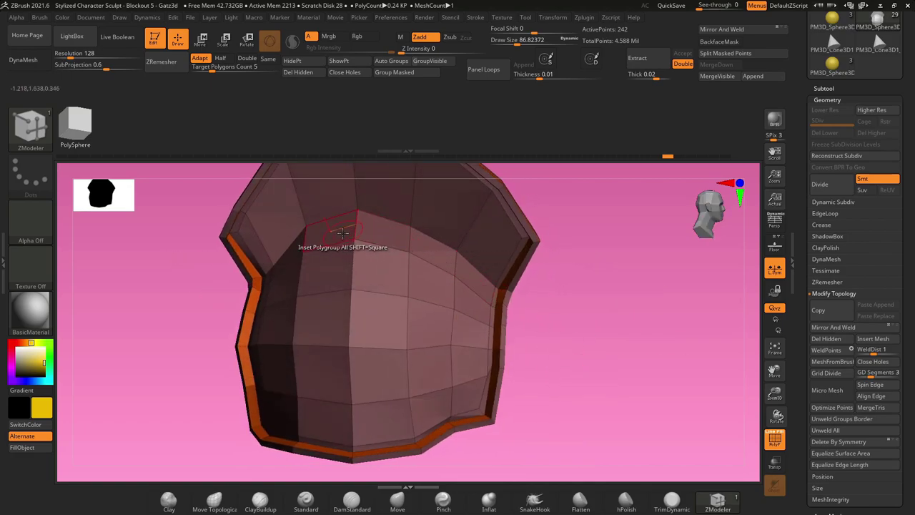
mouse_move(333, 296)
mouse_down()
mouse_move(329, 310)
mouse_move(378, 372)
mouse_move(322, 384)
mouse_move(384, 420)
mouse_move(444, 259)
mouse_up()
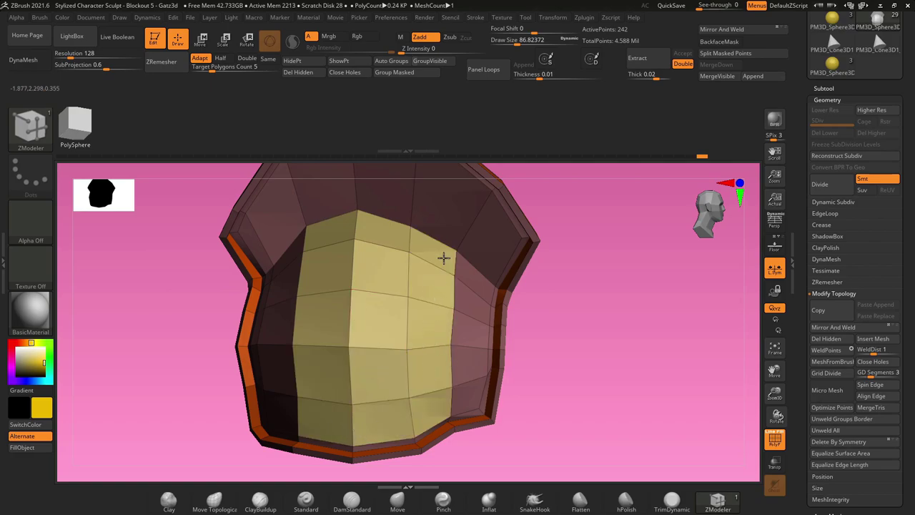
right_drag(417, 259, 343, 268)
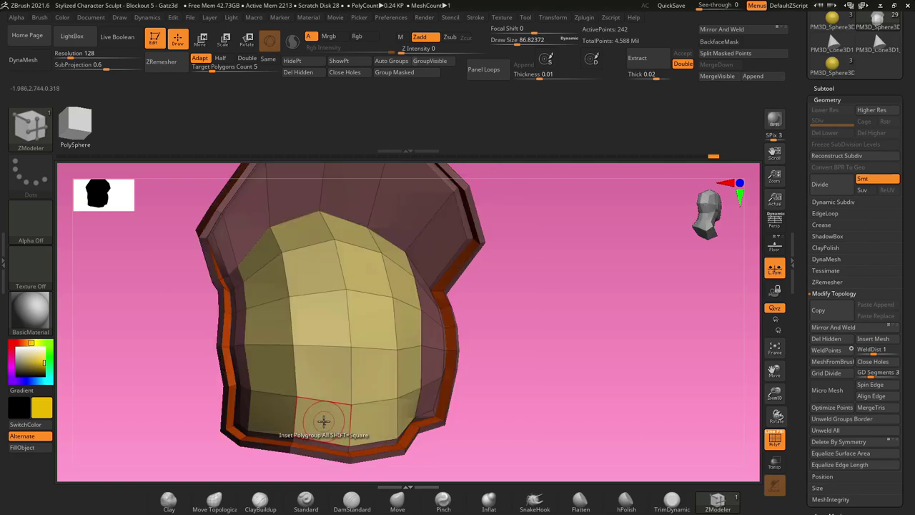
key(space)
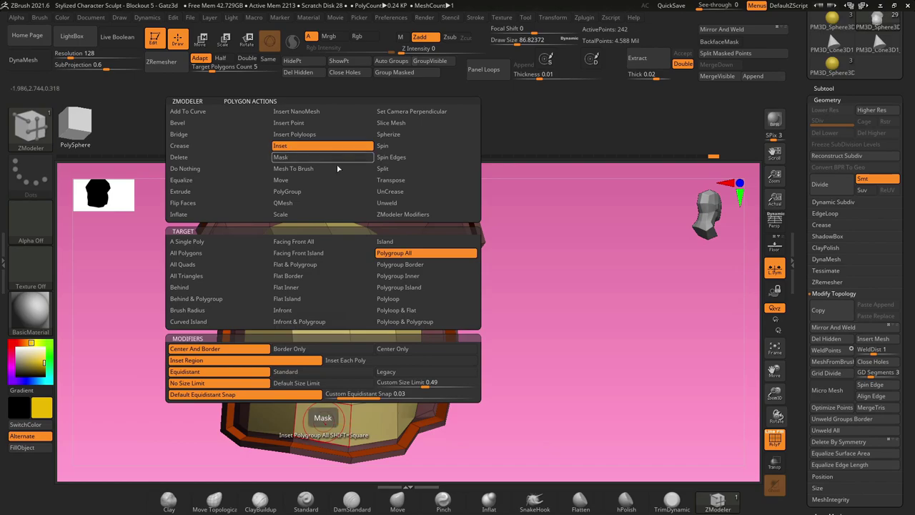
click(405, 256)
click(374, 413)
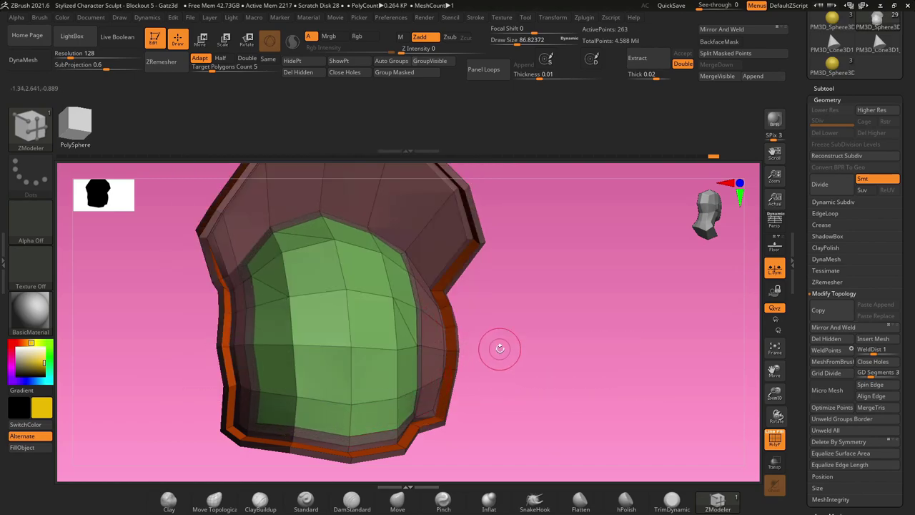
drag(499, 348, 509, 372)
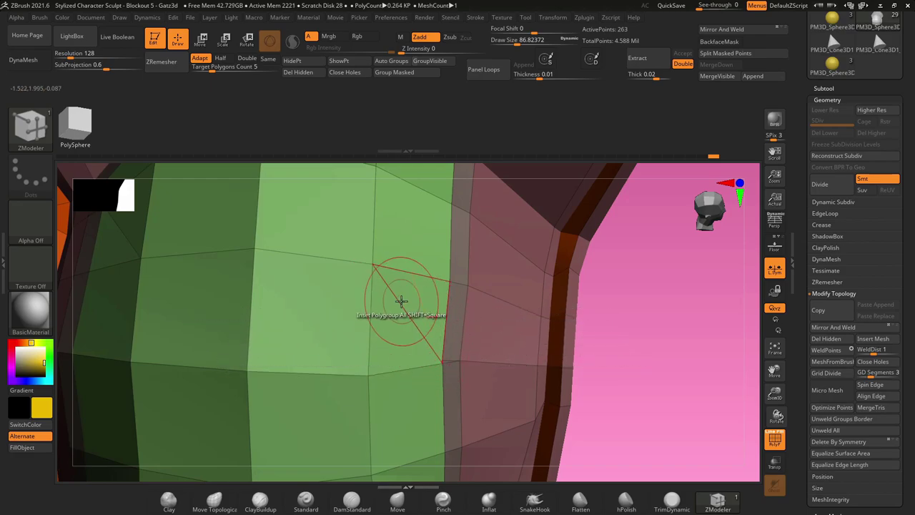
right_drag(448, 308, 417, 322)
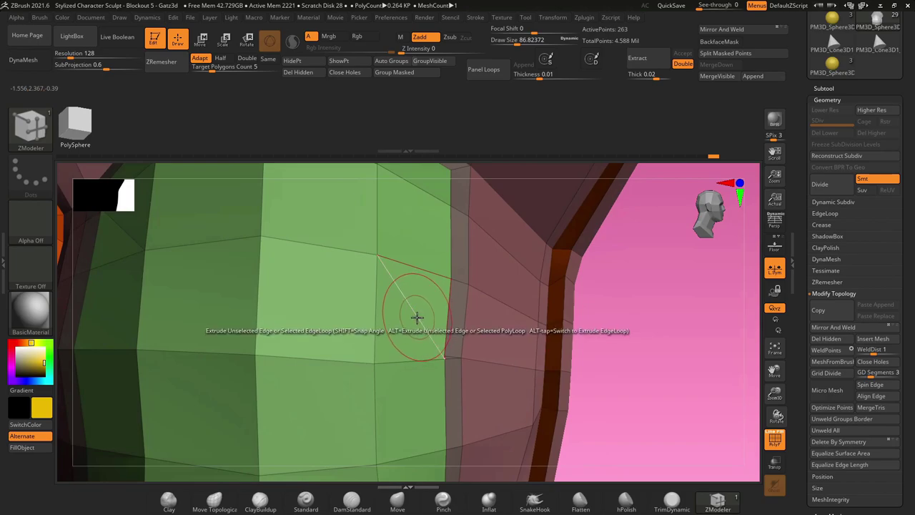
Step: Undo the wide inset and its face grouping, and inset only the two central columns of shoulder faces
key(ctrl+z)
key(ctrl+z)
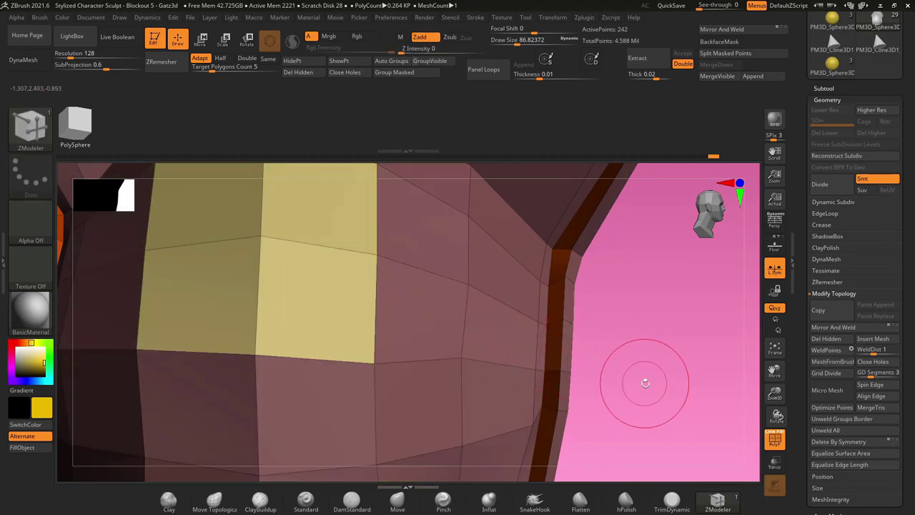
key(ctrl+z)
alt+right_drag(635, 385, 619, 366)
key(ctrl+z)
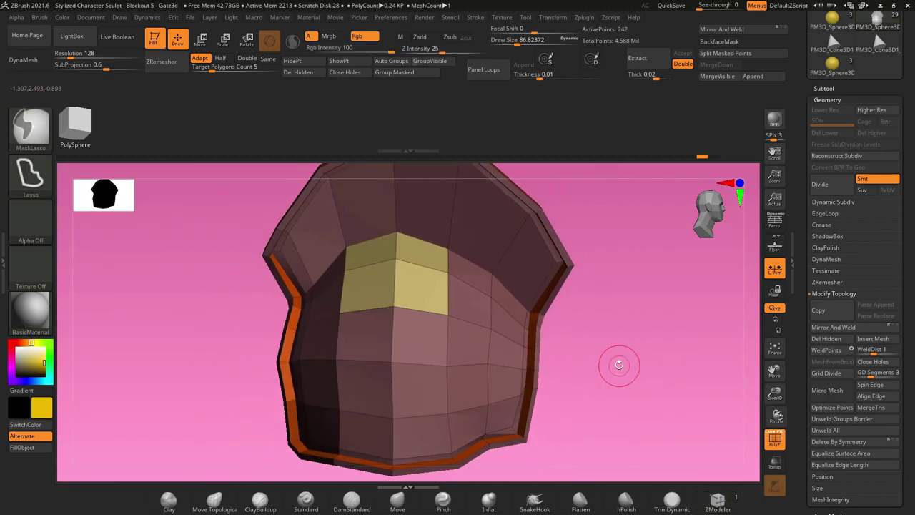
key(ctrl+z)
key(ctrl+z)
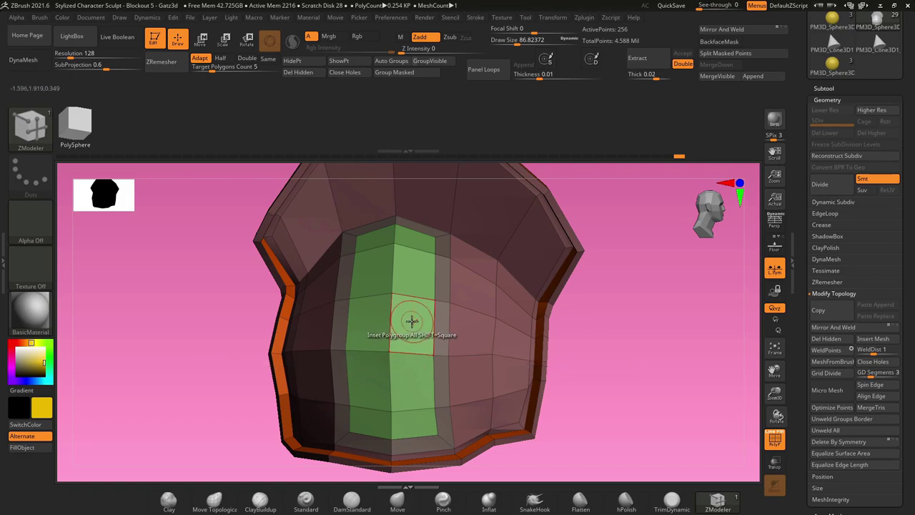
Step: Raise the inset central strip with QMesh on Polygroup Island and show the full character again
key(space)
click(377, 205)
right_drag(690, 344, 618, 345)
drag(398, 304, 387, 269)
right_drag(300, 294, 406, 300)
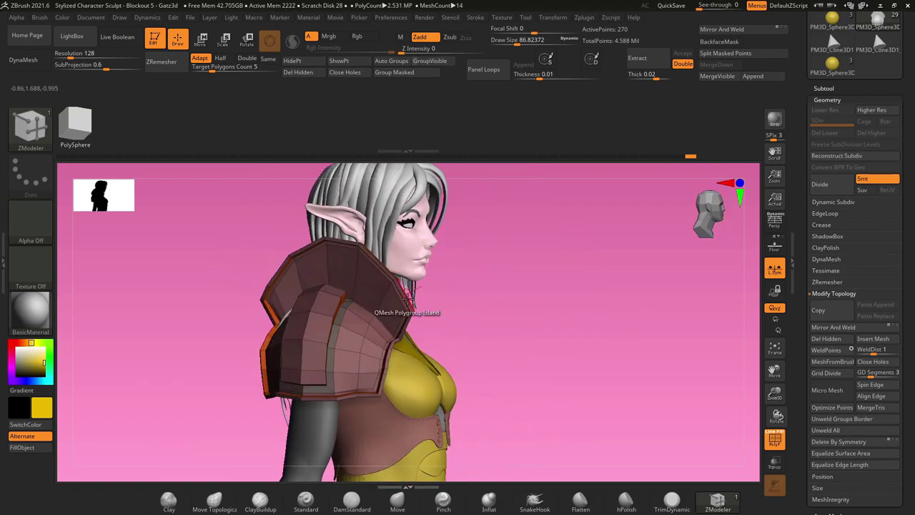
Step: Subdivide the shoulder armor up to SDiv level 4 and hide its polygon wireframe
key(ctrl+d)
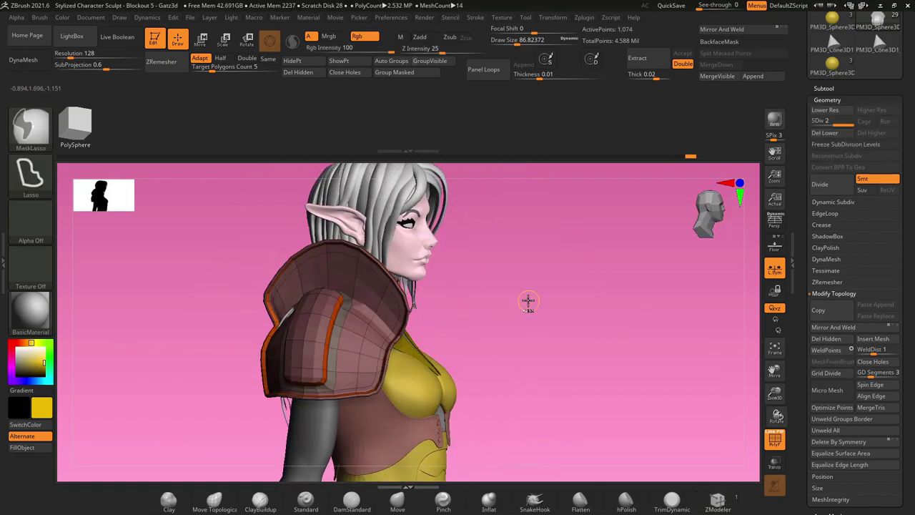
right_drag(387, 324, 564, 313)
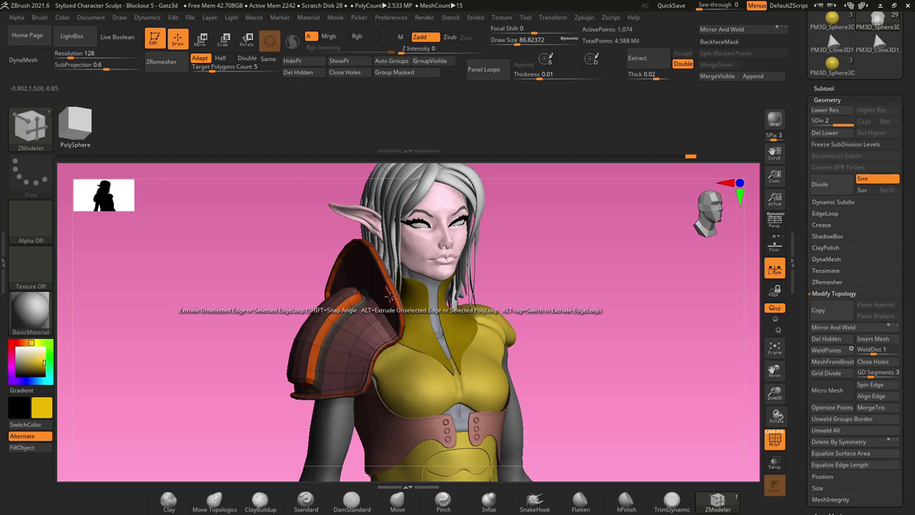
right_drag(578, 280, 501, 301)
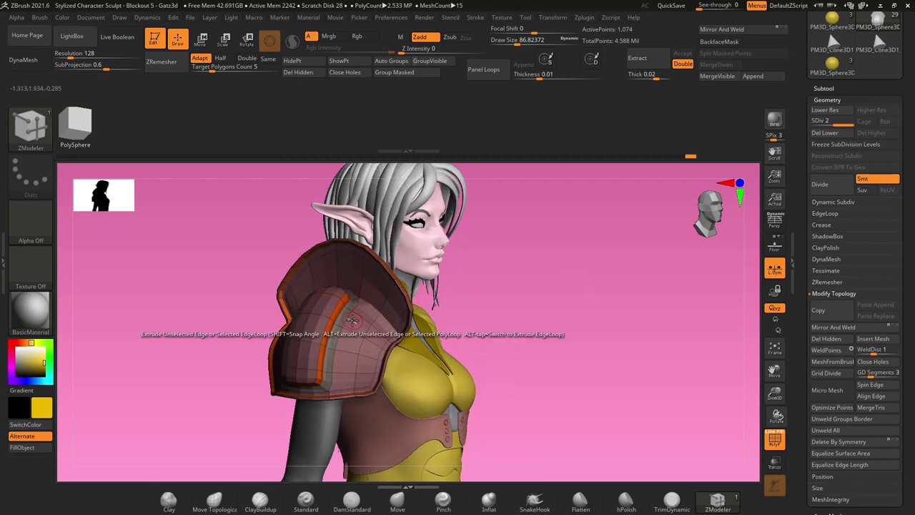
key(ctrl+d)
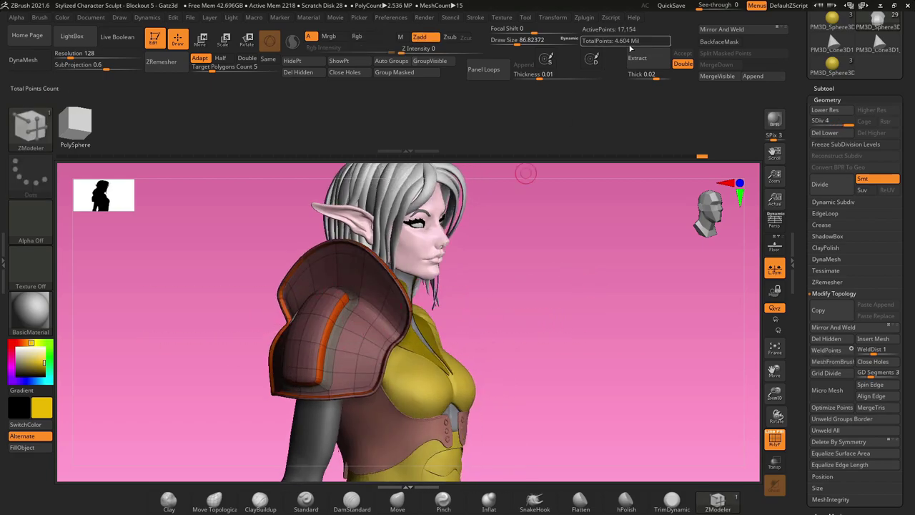
click(775, 441)
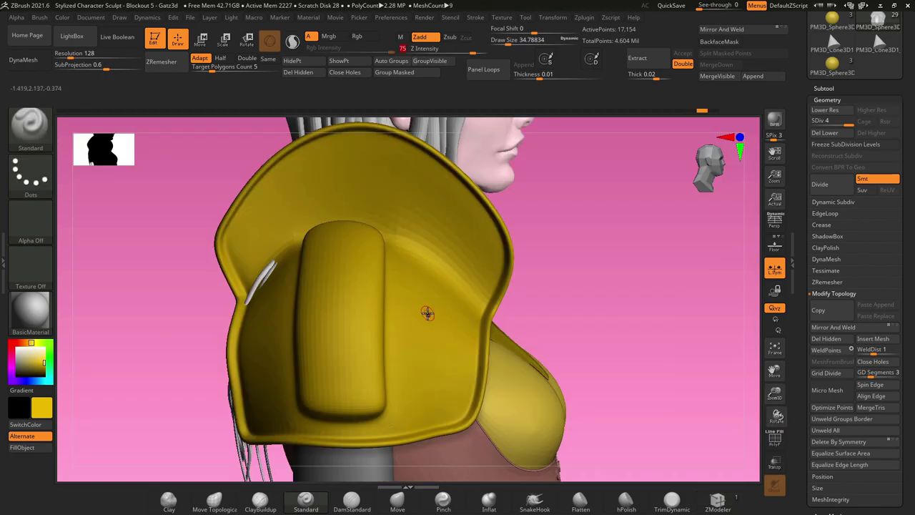
Step: Sculpt rough raised ornament strokes over the shoulder plate and its central strip with the Standard brush at Z Intensity 75
drag(432, 363, 389, 303)
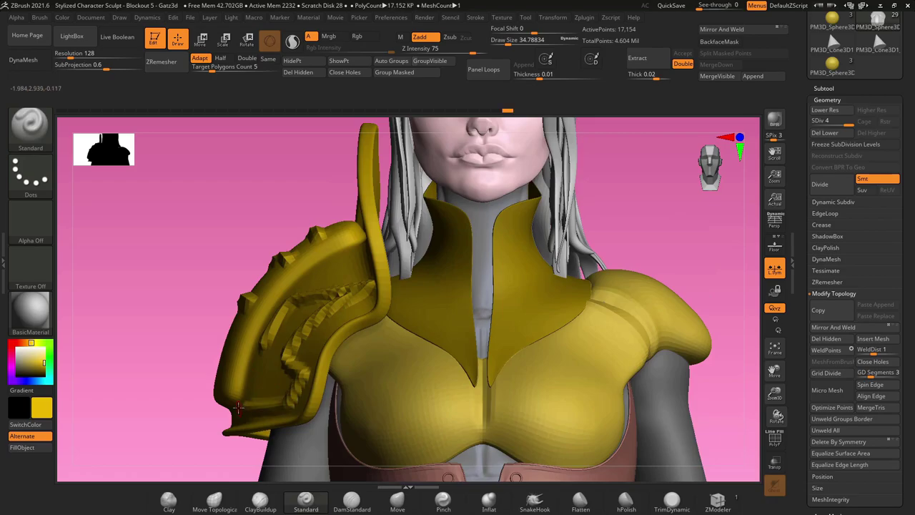
drag(443, 318, 548, 321)
drag(386, 309, 419, 304)
drag(224, 292, 431, 249)
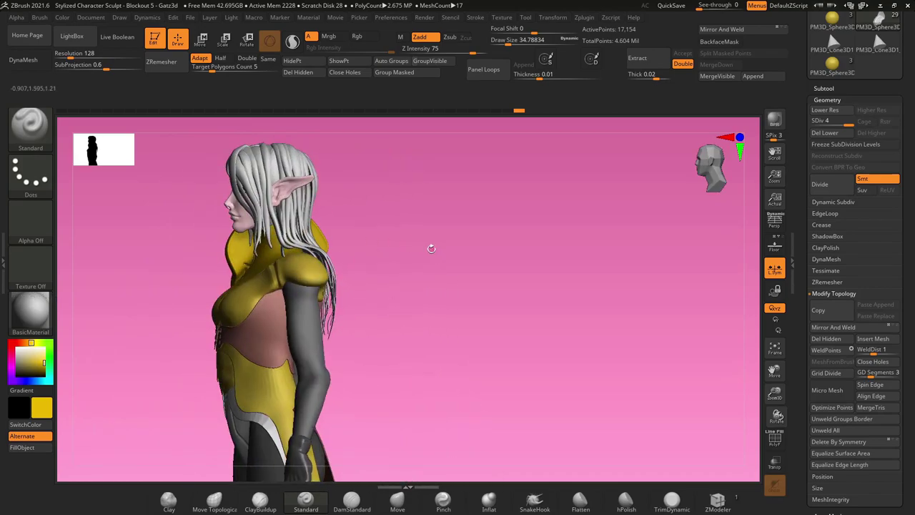
Step: Duplicate the arms subtool and display the isolated arm's polygon wireframe
alt+click(329, 405)
mouse_move(500, 350)
mouse_down()
mouse_move(522, 341)
mouse_move(469, 347)
mouse_up()
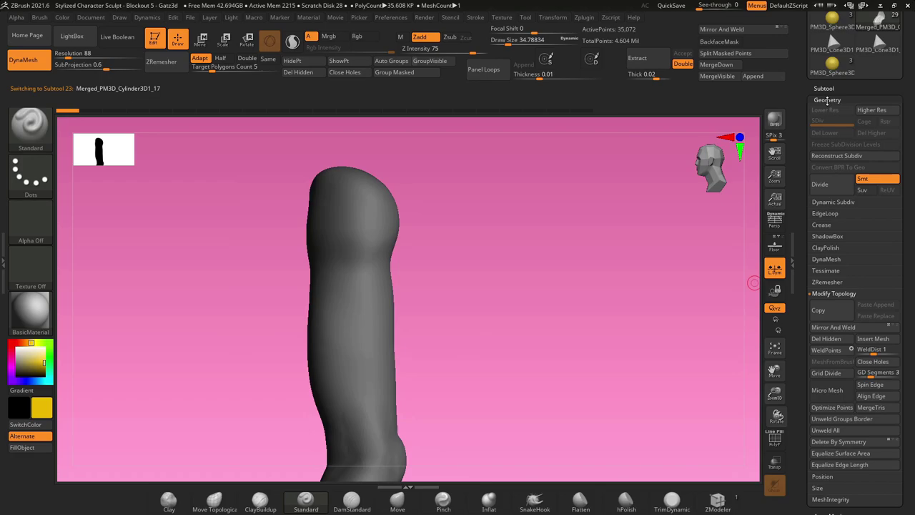
click(825, 88)
click(828, 419)
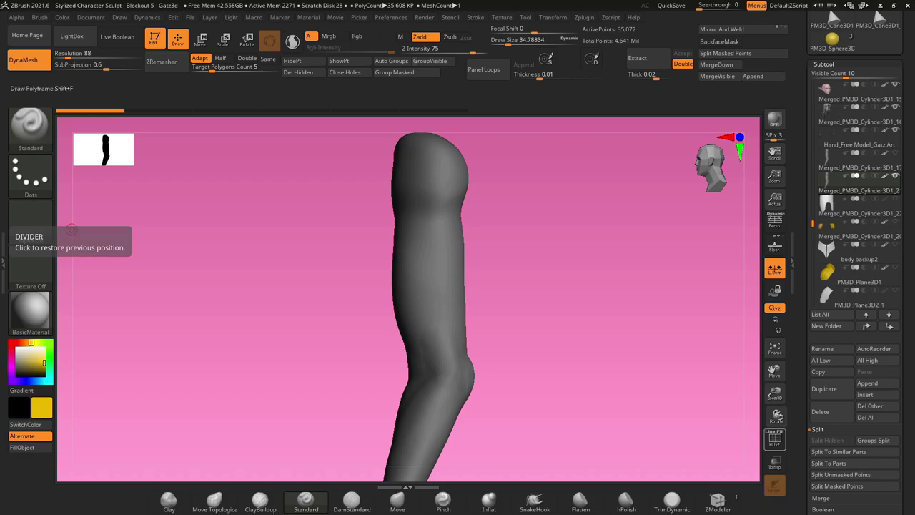
key(shift+f)
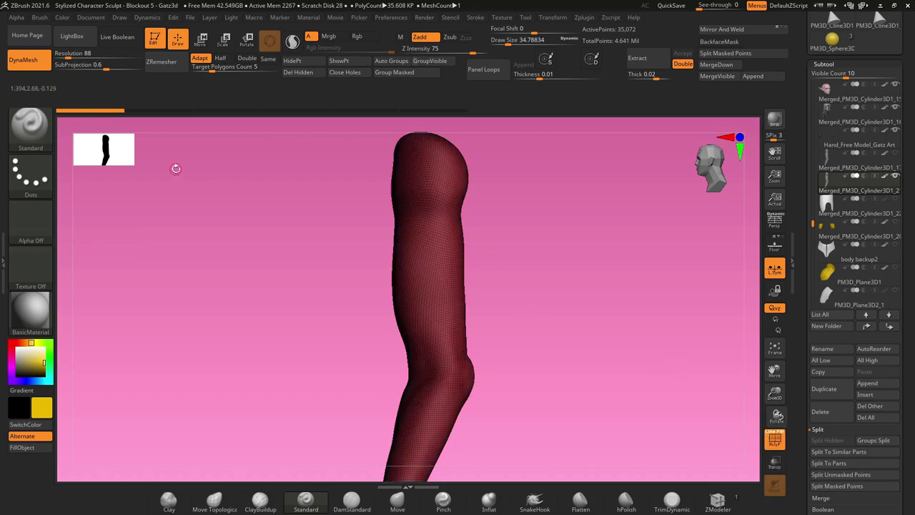
Step: Cut a band with a notched lower edge around the upper arm as its own polygroup using SliceCurve
key(ctrl+shift)
ctrl+shift+click(30, 127)
key(ctrl+shift)
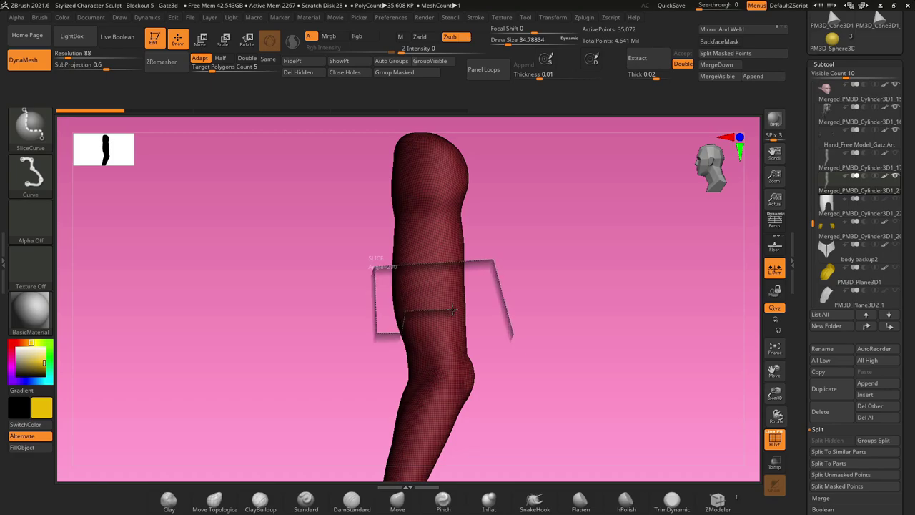
mouse_move(461, 334)
ctrl+shift+mouse_down()
mouse_move(523, 335)
mouse_move(510, 329)
mouse_move(493, 284)
mouse_move(536, 280)
mouse_move(524, 279)
mouse_move(510, 343)
mouse_move(448, 343)
ctrl+shift+mouse_up()
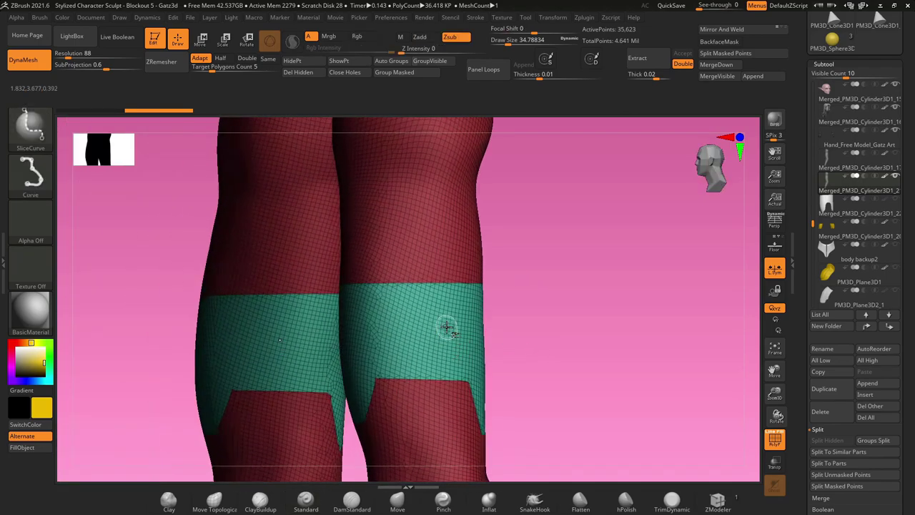
Step: Mask the sliced arm band, separate it with Split Masked Points, and isolate the new armband subtool
ctrl+shift+click(447, 329)
ctrl+shift+click(598, 329)
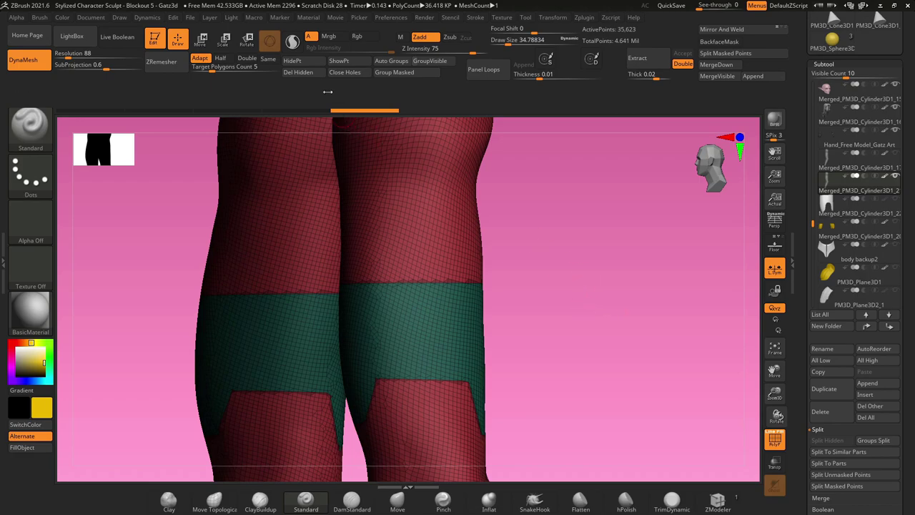
click(837, 485)
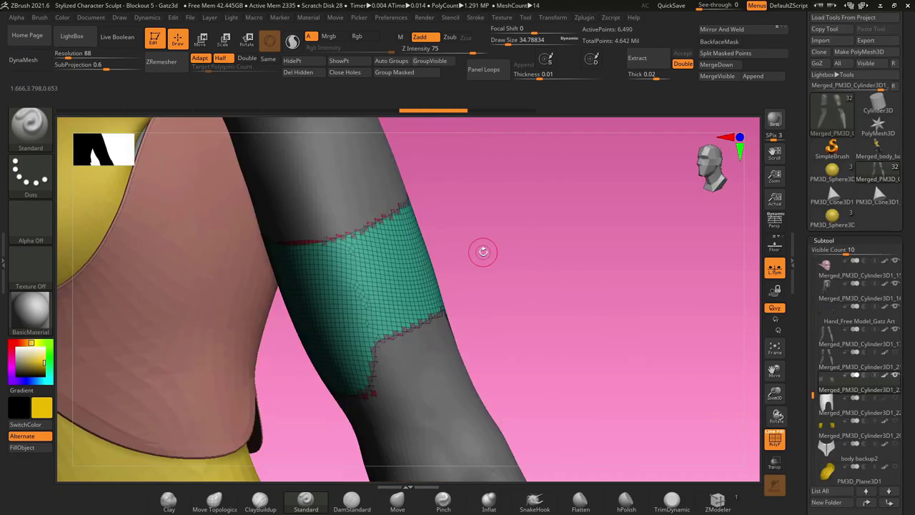
key(alt+s)
alt+drag(523, 264, 612, 317)
Step: Try inserting edge loops along the armband's jagged borders with GroupsLoops at GPolish 50
click(824, 241)
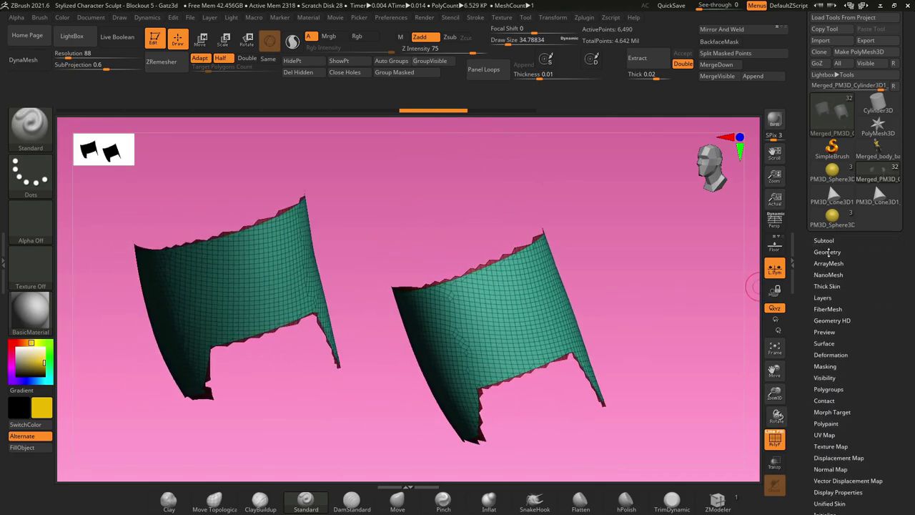
click(828, 251)
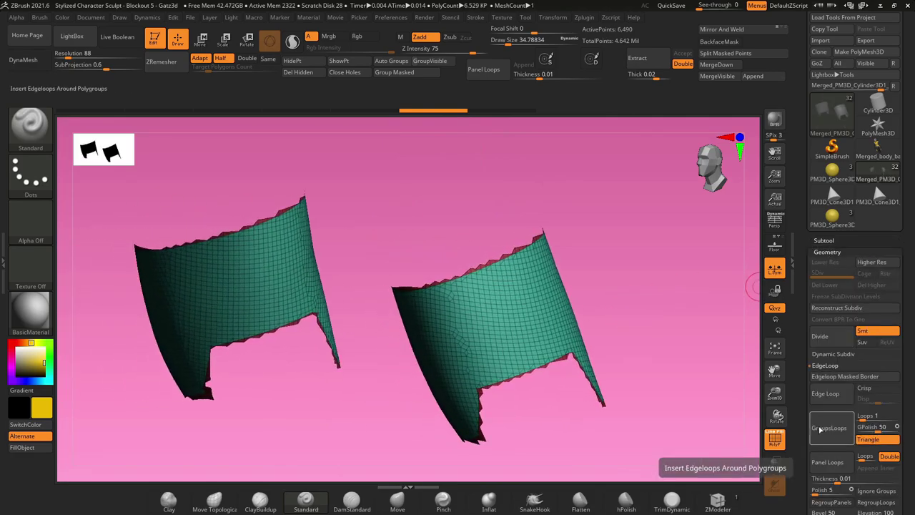
click(821, 429)
mouse_move(619, 339)
ctrl+right_down()
mouse_move(652, 391)
mouse_move(623, 327)
ctrl+right_up()
drag(623, 326, 604, 277)
drag(615, 322, 400, 155)
Step: Set GPolish to 9 and apply GroupsLoops to the armband again
drag(876, 430, 863, 432)
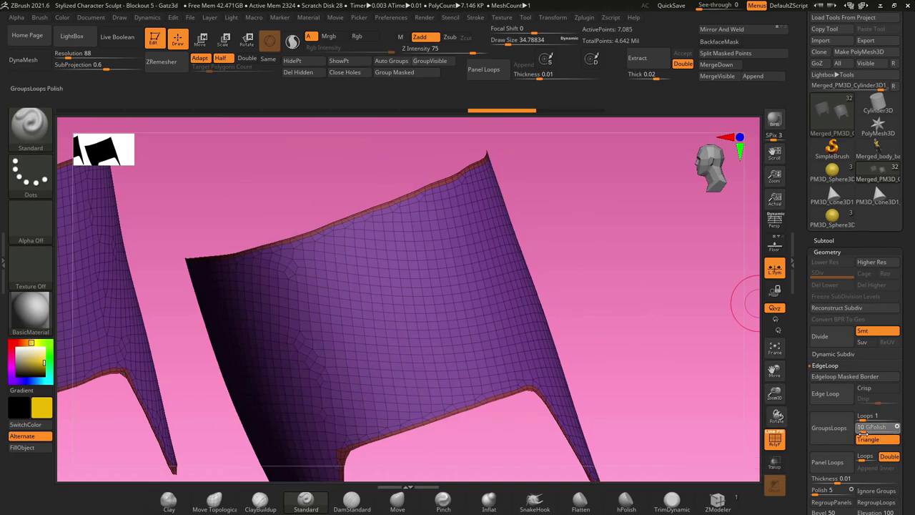
click(829, 428)
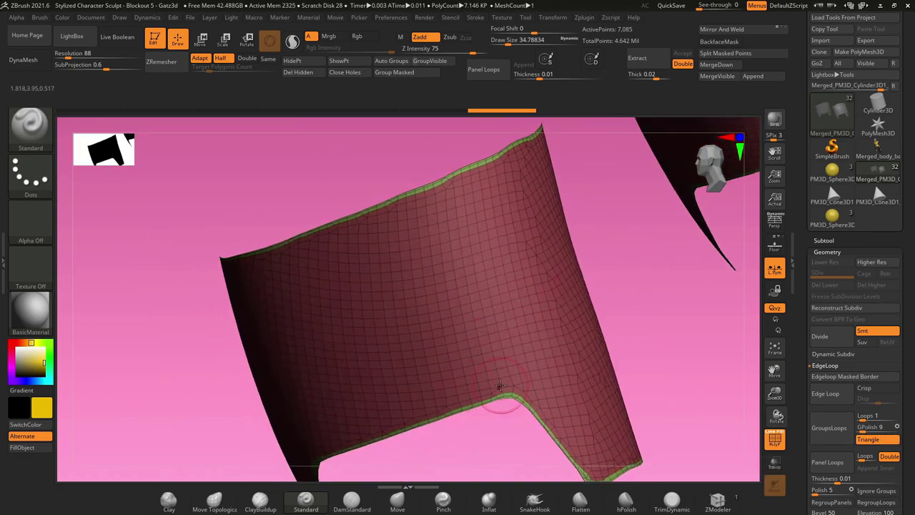
right_drag(590, 311, 613, 270)
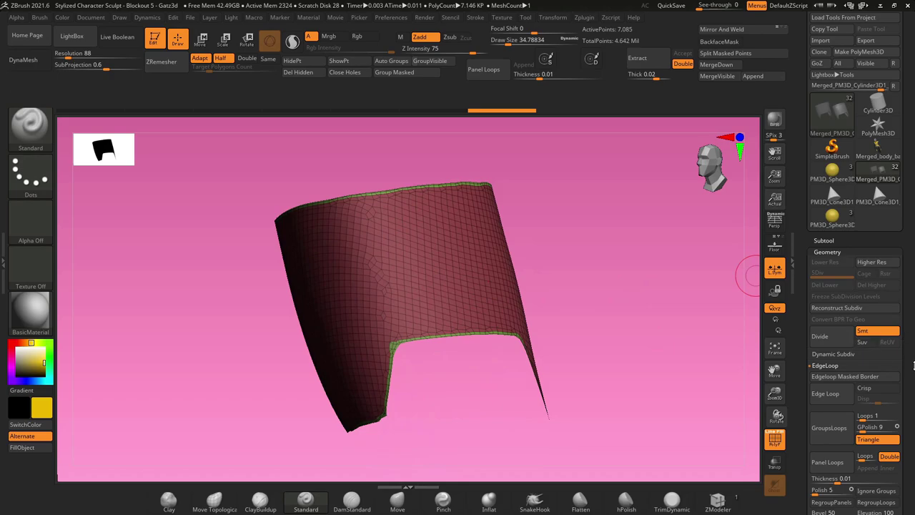
Step: Smooth the armband's borders and notch corners with the Polish By Features deformation
drag(914, 366, 904, 280)
click(833, 484)
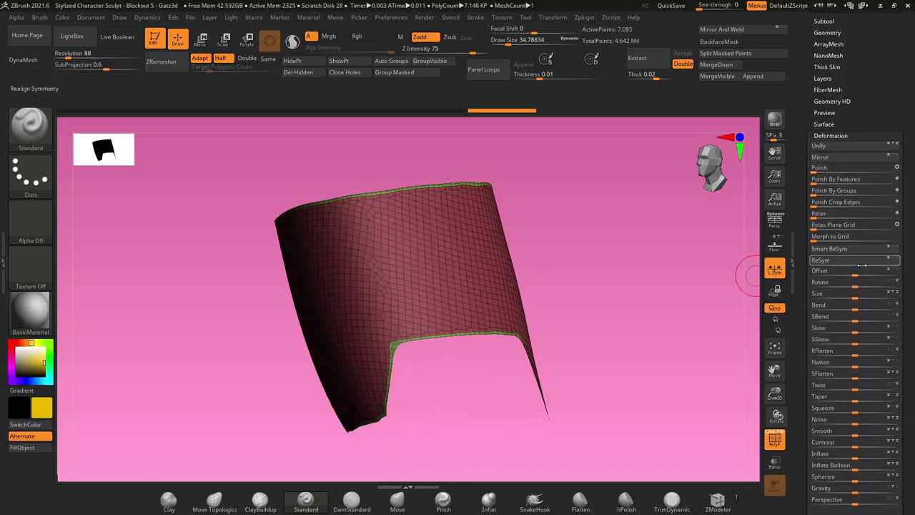
click(815, 183)
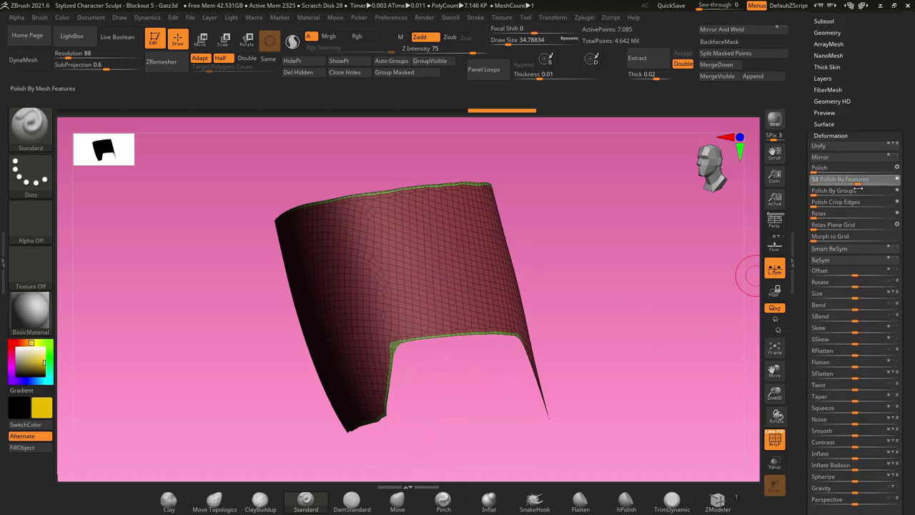
drag(893, 191, 891, 191)
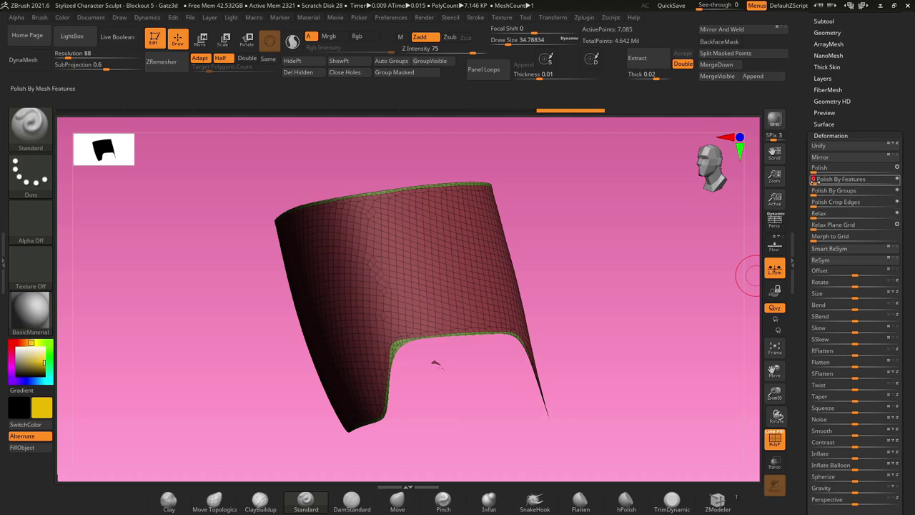
alt+drag(624, 270, 620, 306)
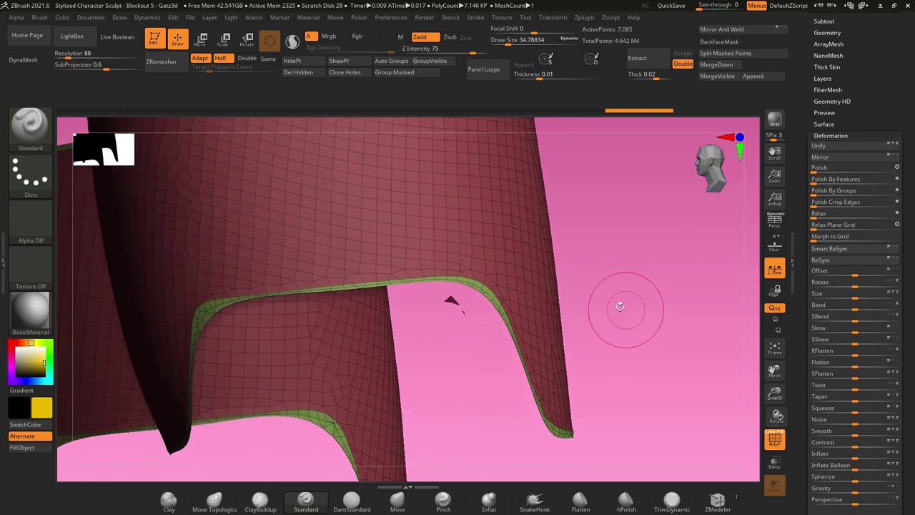
drag(569, 327, 609, 364)
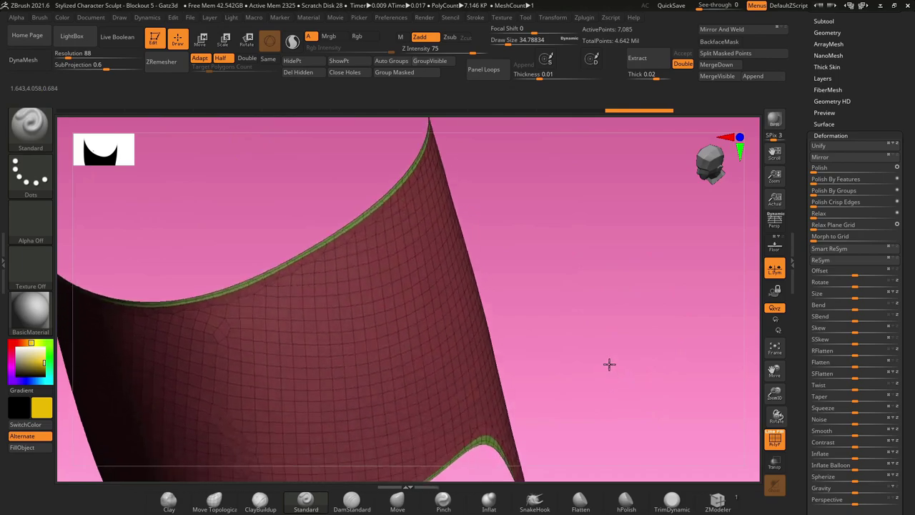
Step: Retopologize the armband with ZRemesher at Half the polygon count
click(827, 32)
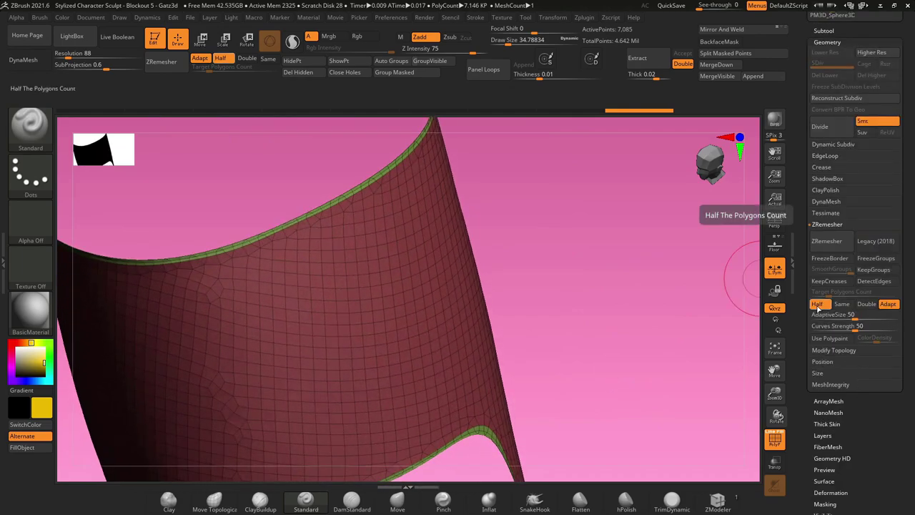
click(828, 241)
drag(578, 290, 746, 198)
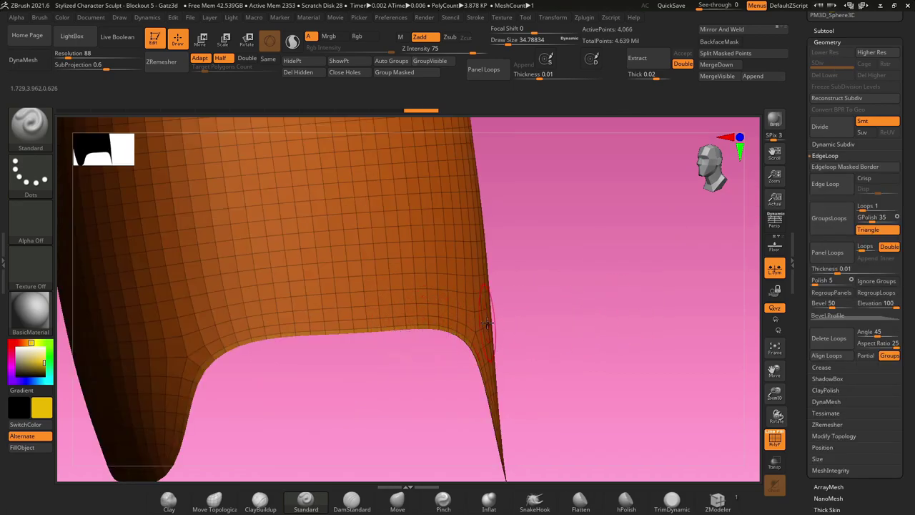
Step: Extrude the armband's open upper and lower border edges inward with ZModeler to give them thickness
mouse_move(544, 318)
mouse_down()
mouse_move(558, 323)
mouse_move(553, 360)
mouse_move(577, 384)
mouse_move(576, 276)
mouse_move(407, 219)
mouse_move(444, 236)
mouse_up()
click(718, 499)
drag(528, 288, 472, 342)
key(space)
click(495, 334)
drag(620, 328, 617, 353)
key(f)
alt+drag(557, 227, 533, 390)
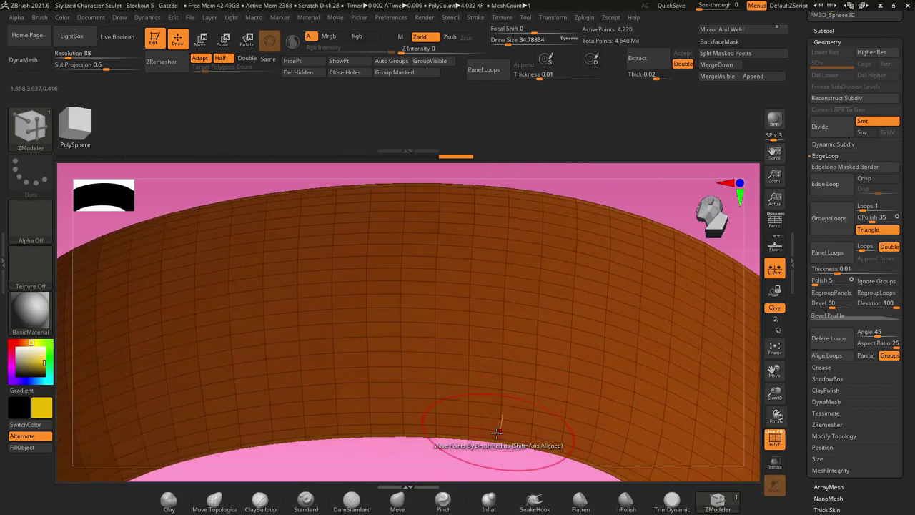
mouse_move(457, 447)
alt+mouse_down()
mouse_move(447, 372)
mouse_move(466, 308)
mouse_move(470, 345)
alt+mouse_up()
drag(486, 381, 511, 462)
alt+drag(512, 461, 430, 371)
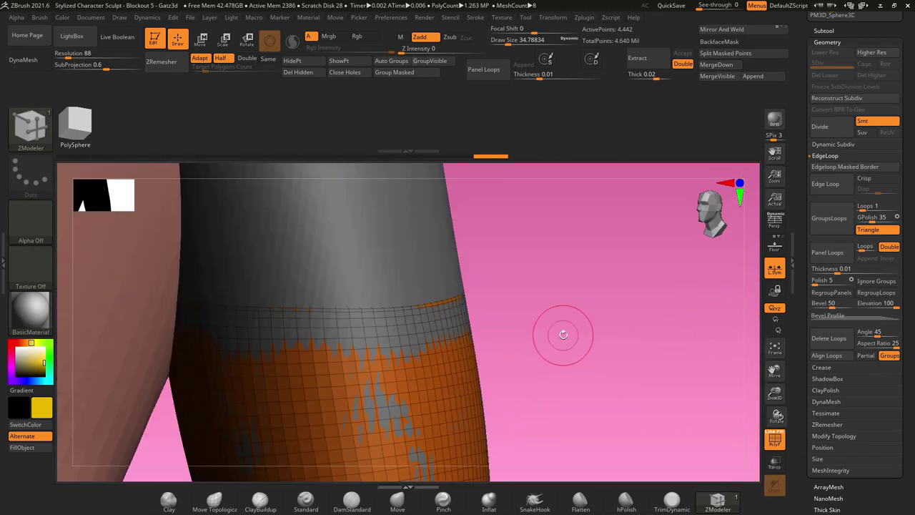
Step: Scale the armband up by about 1.09 with the transform gizmo so it sits outside the arm surface
key(w)
alt+drag(557, 331, 569, 190)
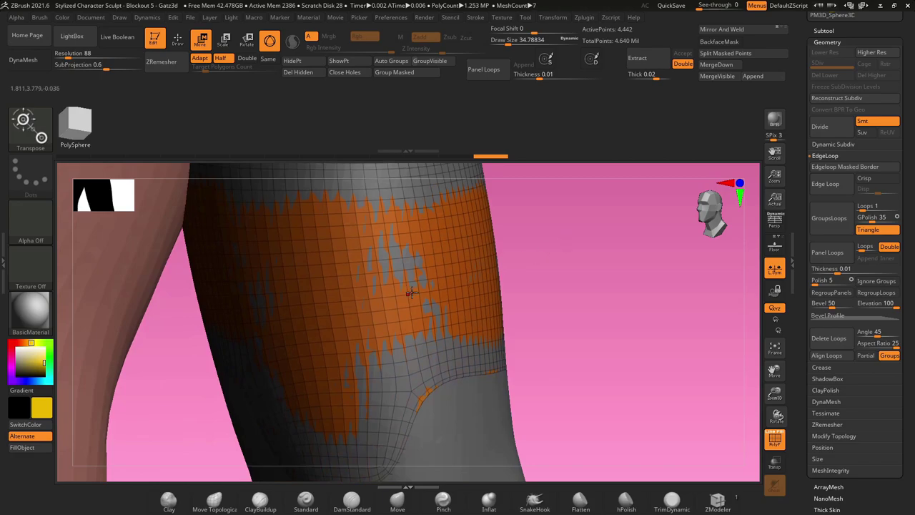
alt+click(392, 284)
key(ctrl+shift+s)
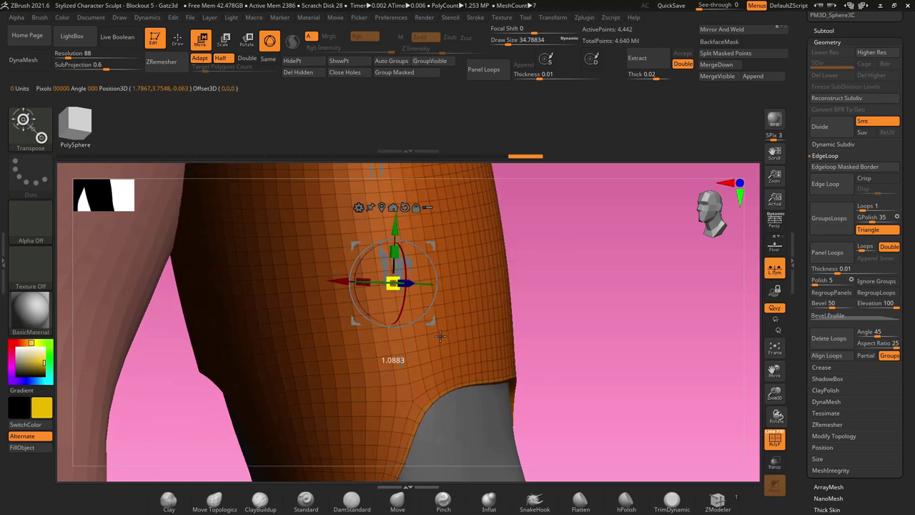
mouse_move(617, 305)
mouse_down()
mouse_move(617, 265)
mouse_move(616, 306)
mouse_up()
mouse_move(576, 348)
mouse_down()
mouse_move(603, 343)
mouse_move(568, 318)
mouse_up()
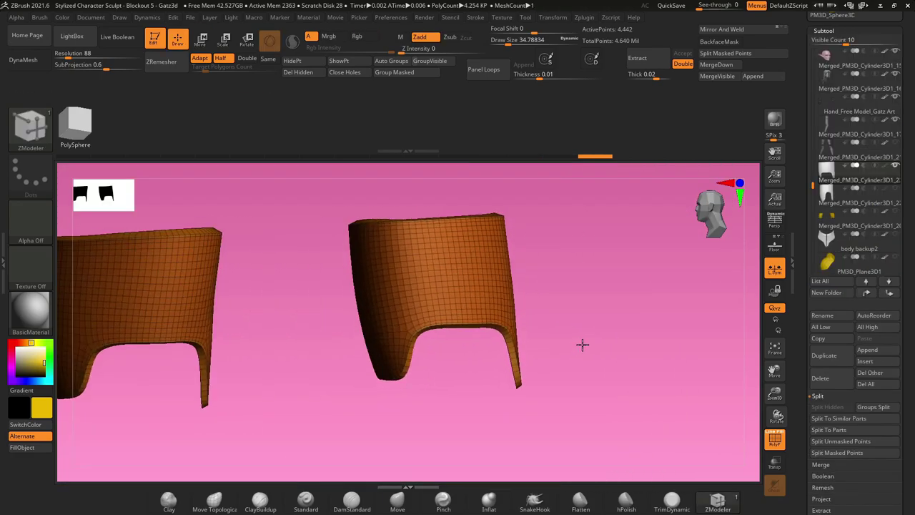
Step: Slice a contoured polygroup band around the middle of the armband and smooth its outline with Polish By Features
key(ctrl+shift)
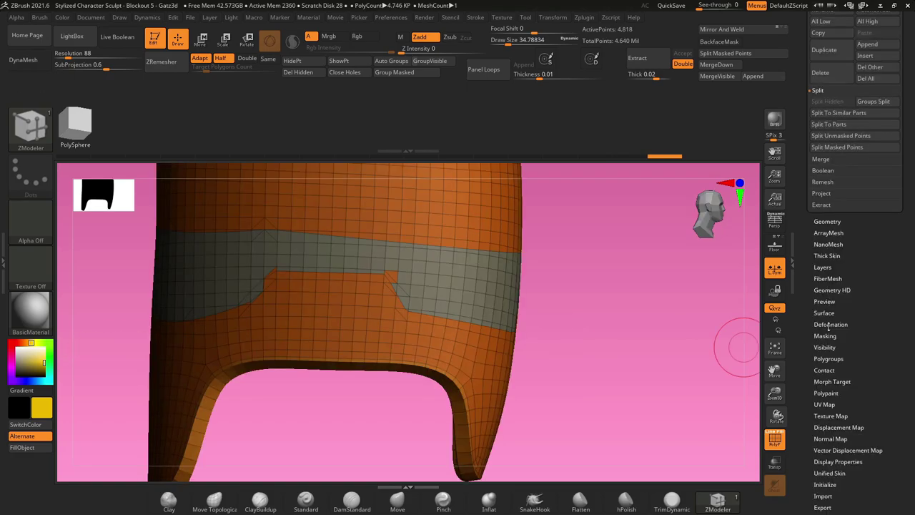
click(829, 324)
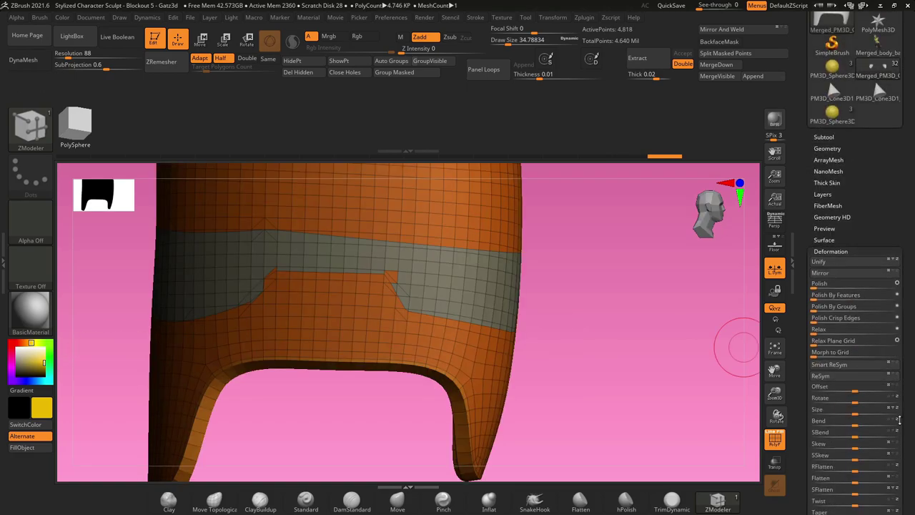
drag(823, 306, 880, 309)
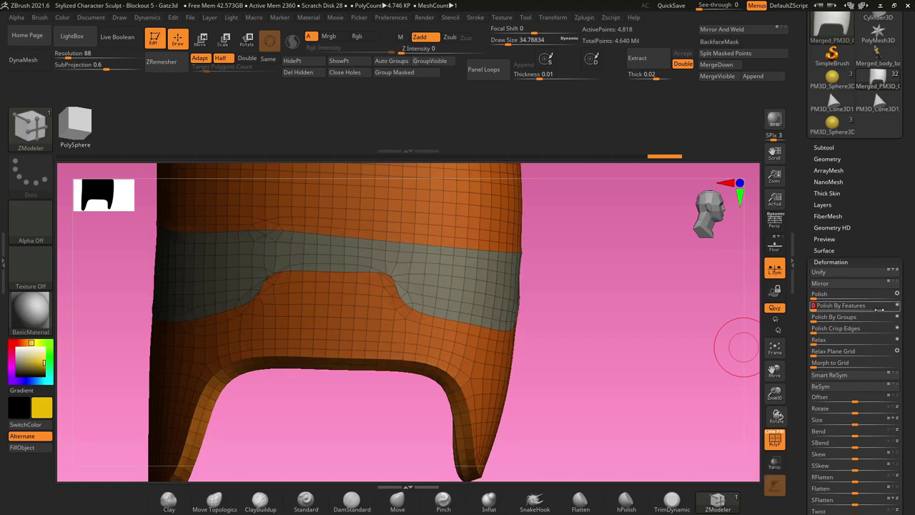
Step: Isolate the middle band polygroup, scale it outward with the transform gizmo so it stands raised, and unhide the rest of the armband
drag(672, 354, 559, 352)
ctrl+shift+click(370, 282)
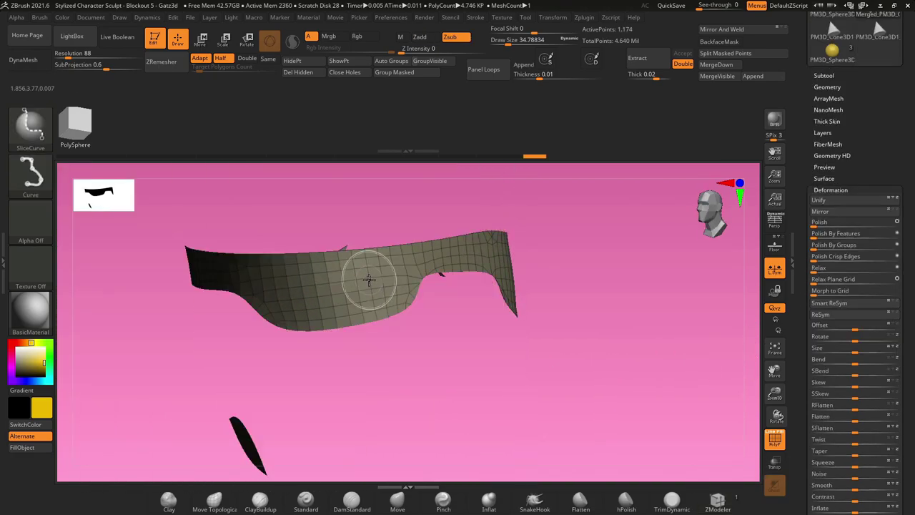
drag(473, 343, 513, 343)
key(w)
drag(224, 315, 285, 347)
mouse_move(548, 331)
mouse_down()
mouse_move(568, 313)
mouse_move(502, 326)
mouse_move(744, 300)
mouse_move(661, 322)
mouse_move(660, 304)
mouse_move(533, 272)
mouse_up()
ctrl+shift+click(552, 330)
mouse_move(443, 318)
mouse_down()
mouse_move(594, 353)
mouse_move(541, 300)
mouse_up()
key(q)
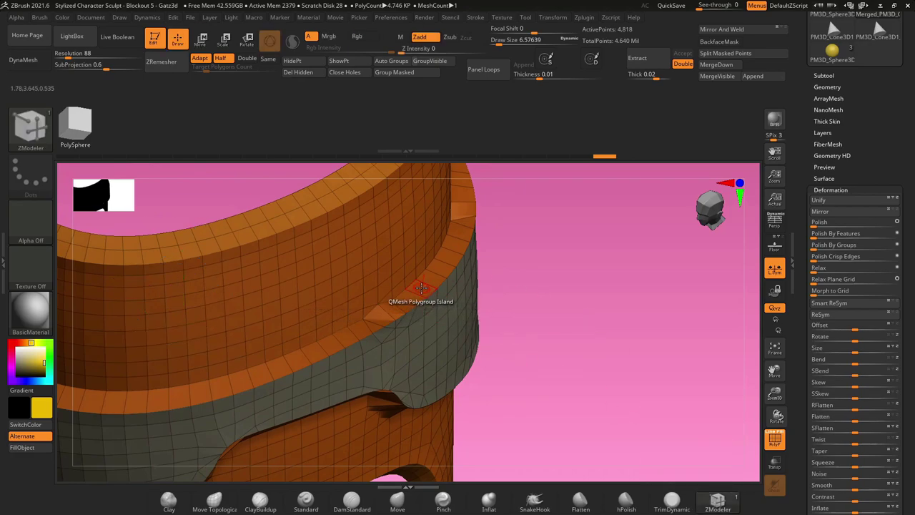
Step: Mask the polyloop along the raised band's upper ledge with ZModeler and turn it into its own polygroup
key(space)
click(384, 158)
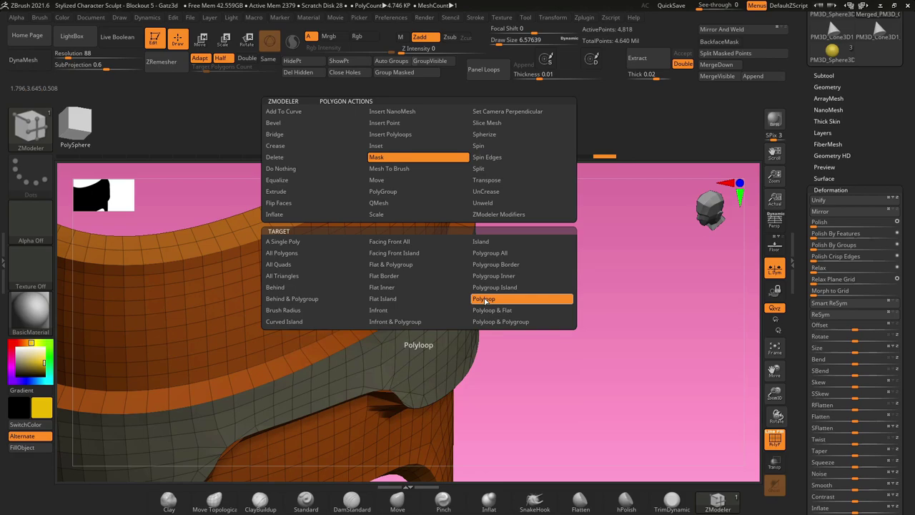
click(485, 301)
alt+drag(497, 298, 488, 258)
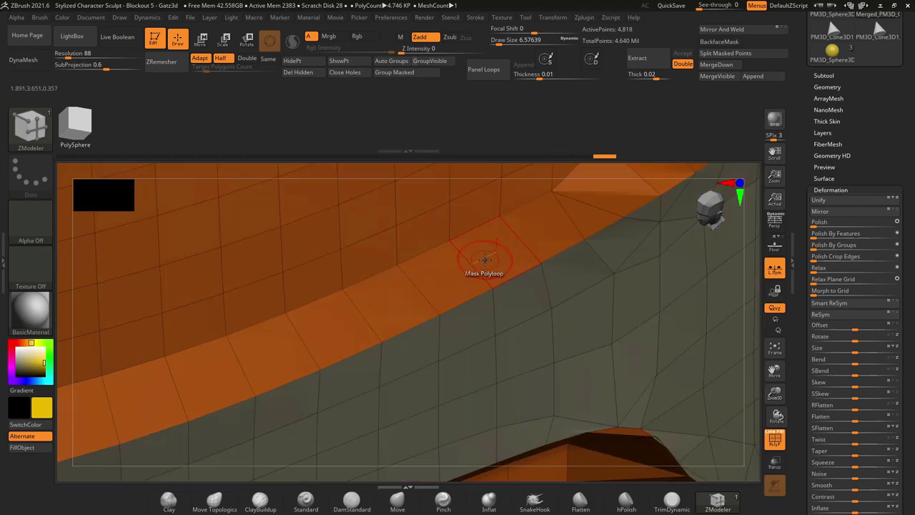
click(485, 259)
key(ctrl)
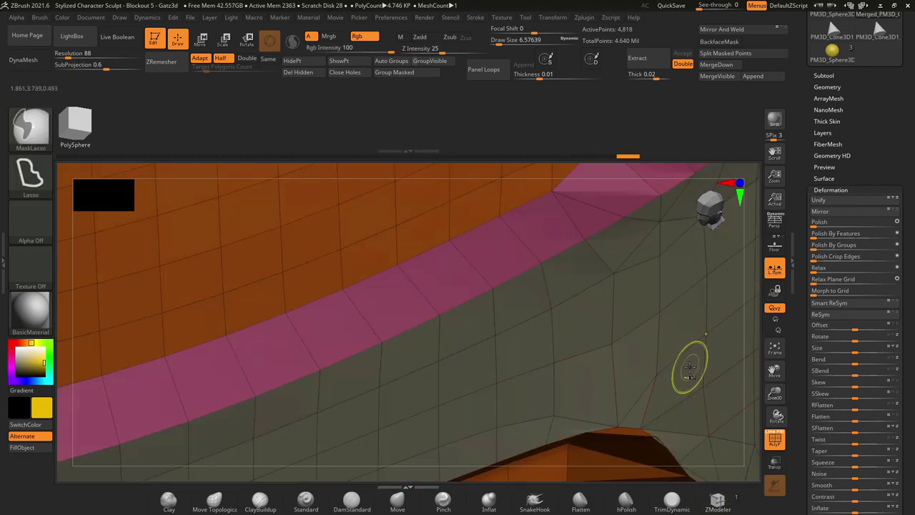
Step: Mask the polyloop along the raised band's lower ledge and assign it to a separate polygroup
mouse_move(754, 362)
alt+mouse_down()
mouse_move(753, 374)
mouse_move(634, 272)
mouse_move(621, 343)
mouse_move(622, 243)
alt+mouse_up()
alt+drag(622, 243, 619, 395)
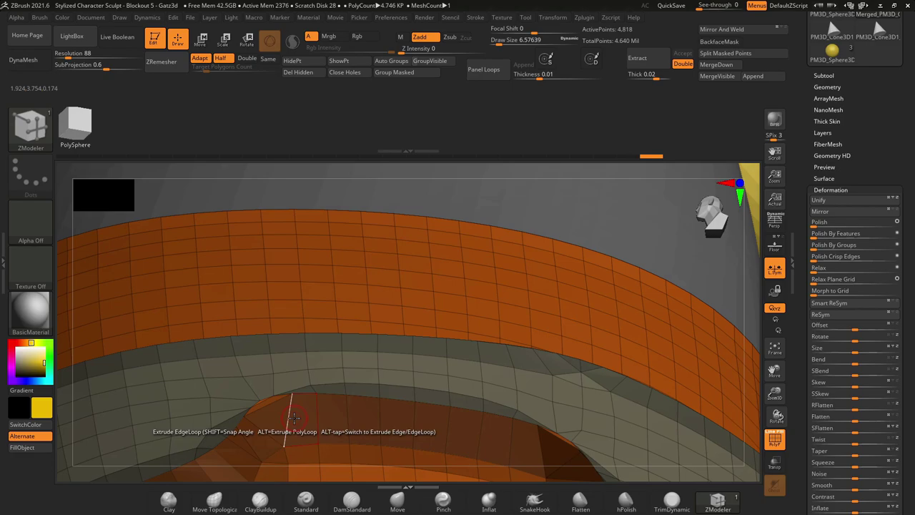
key(ctrl+w)
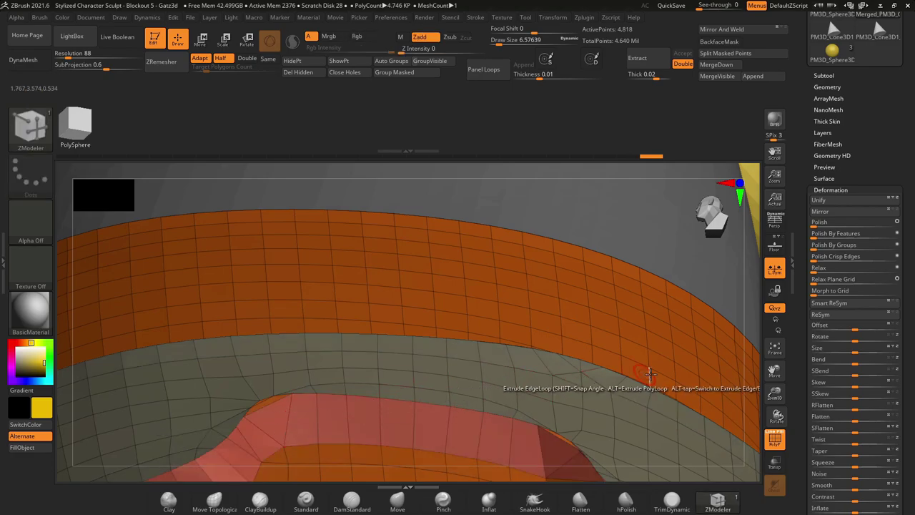
Step: Smooth the stepped edges of the armband's raised band with Polish By Features and check its underside
alt+drag(752, 366, 513, 340)
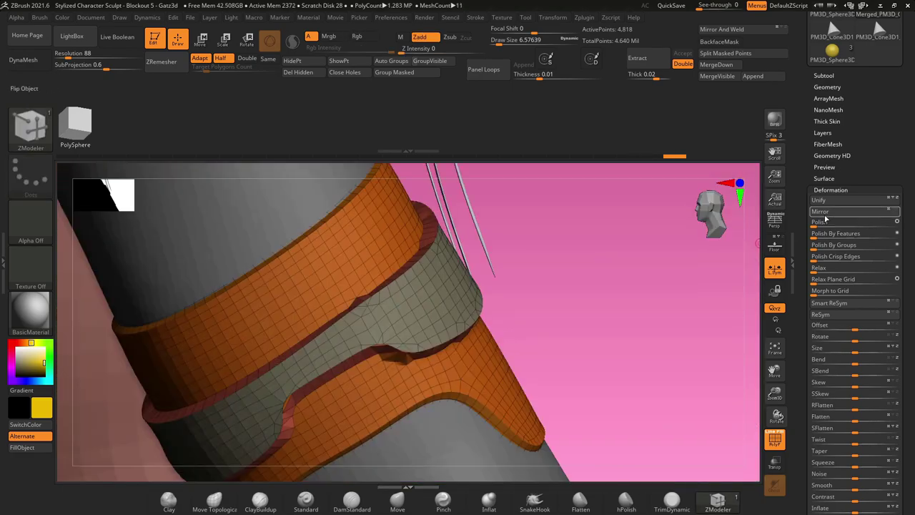
drag(900, 249, 899, 250)
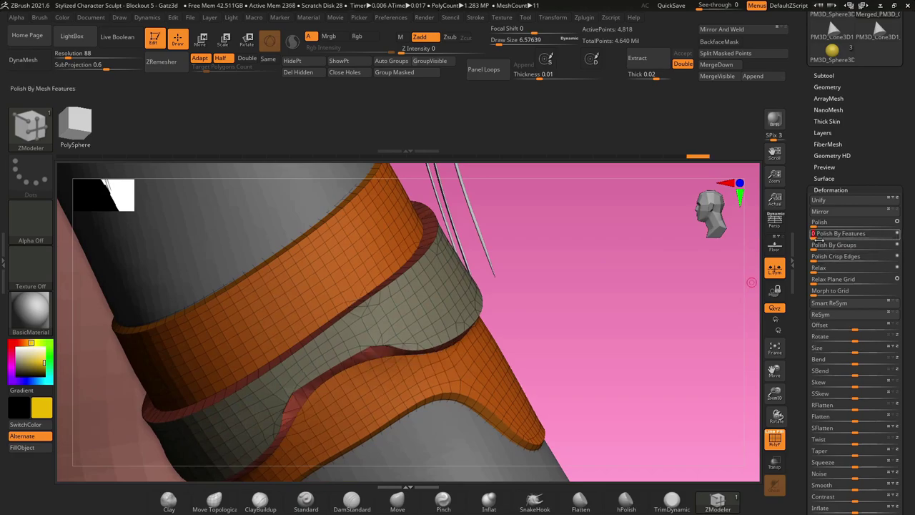
right_drag(558, 314, 576, 291)
right_drag(305, 315, 376, 284)
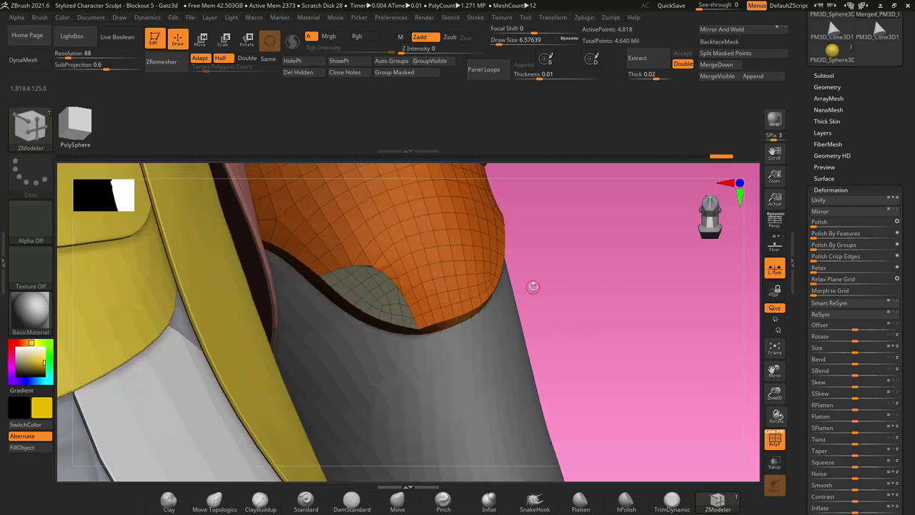
right_drag(531, 286, 575, 262)
right_drag(256, 279, 472, 278)
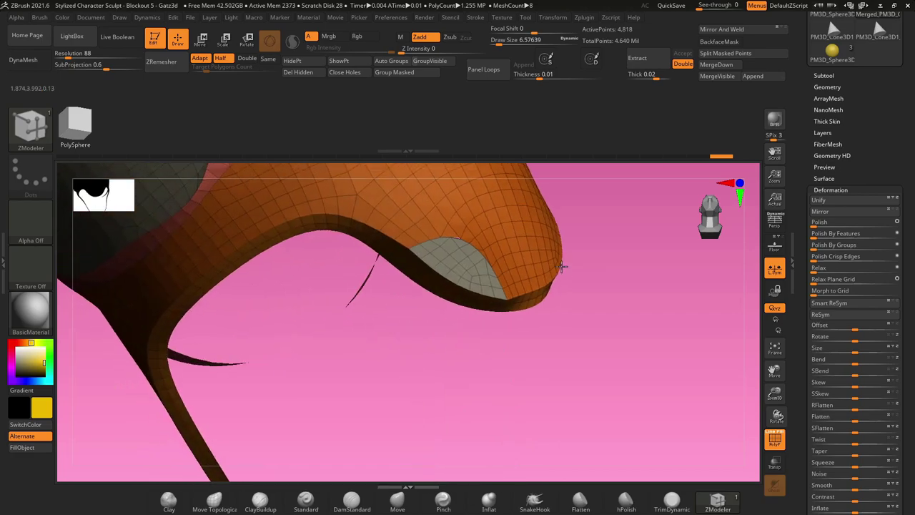
mouse_move(602, 311)
right_down()
mouse_move(613, 313)
mouse_move(572, 263)
mouse_move(495, 363)
right_up()
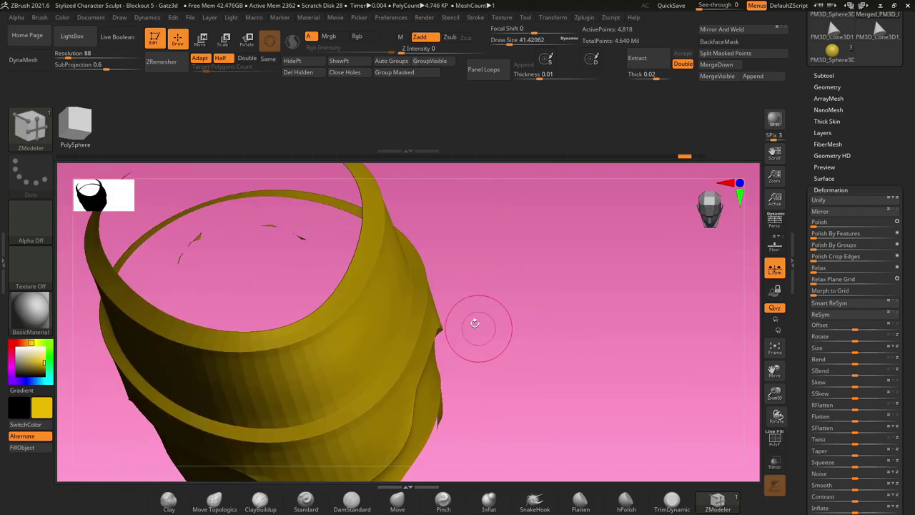
Step: Thicken the whole armband shell using ZModeler QMesh on All Polygons, and subdivide the mesh to smooth it
key(space)
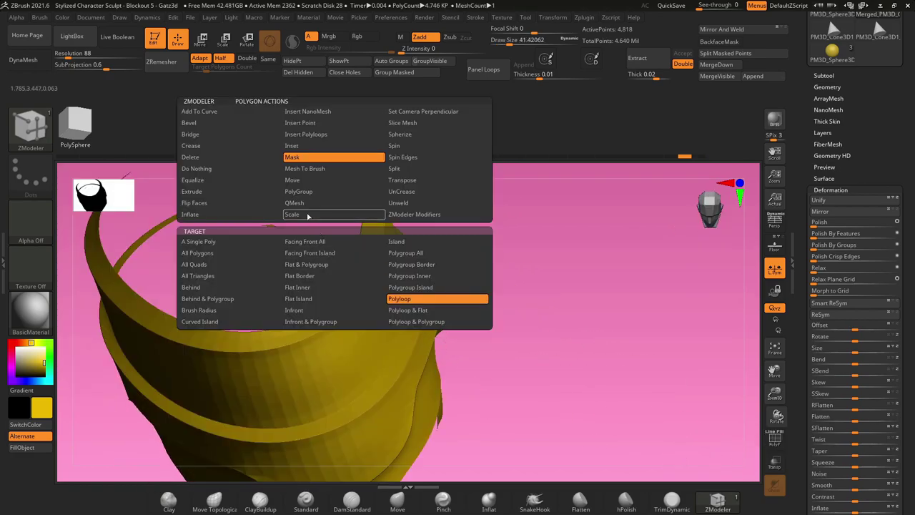
click(303, 203)
click(226, 254)
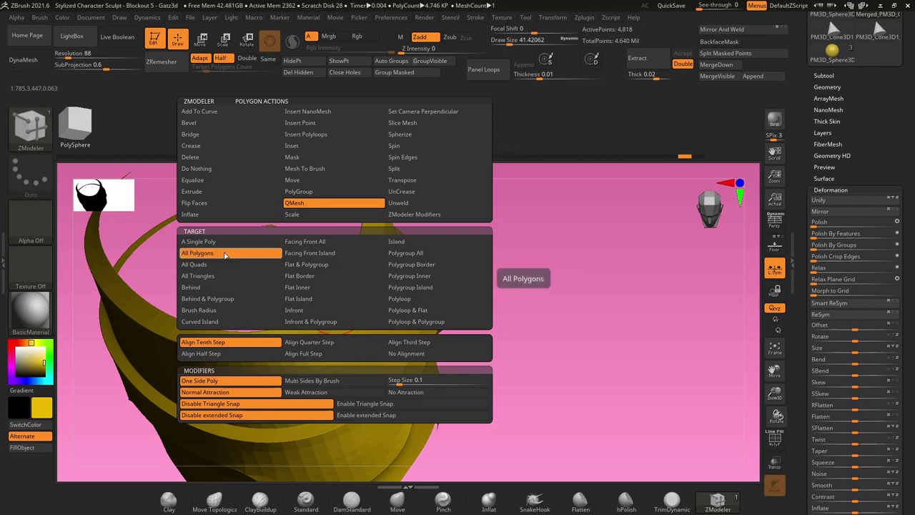
drag(342, 289, 337, 276)
key(f)
key(d)
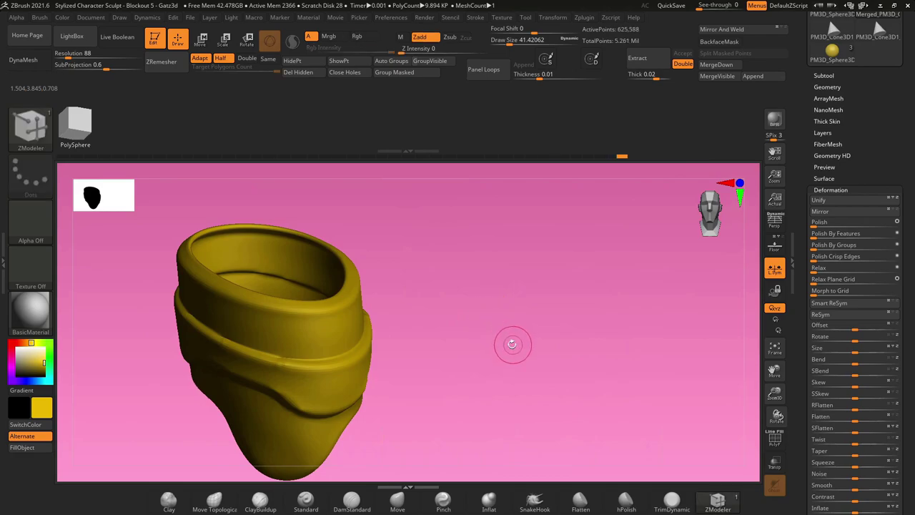
Step: Sculpt short raised vertical strokes on the armband's upper section using the Standard brush at a draw size of about 14
drag(512, 344, 484, 323)
click(300, 503)
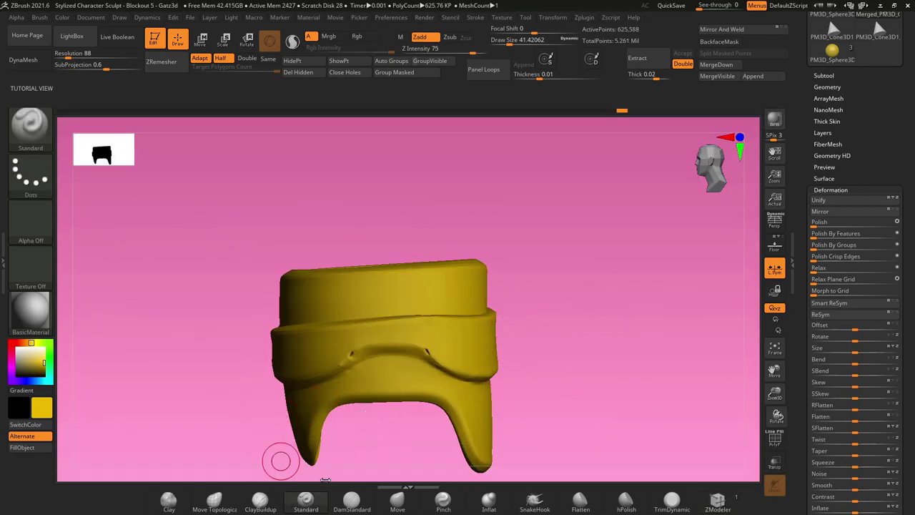
key(s)
drag(345, 336, 337, 335)
drag(414, 271, 414, 289)
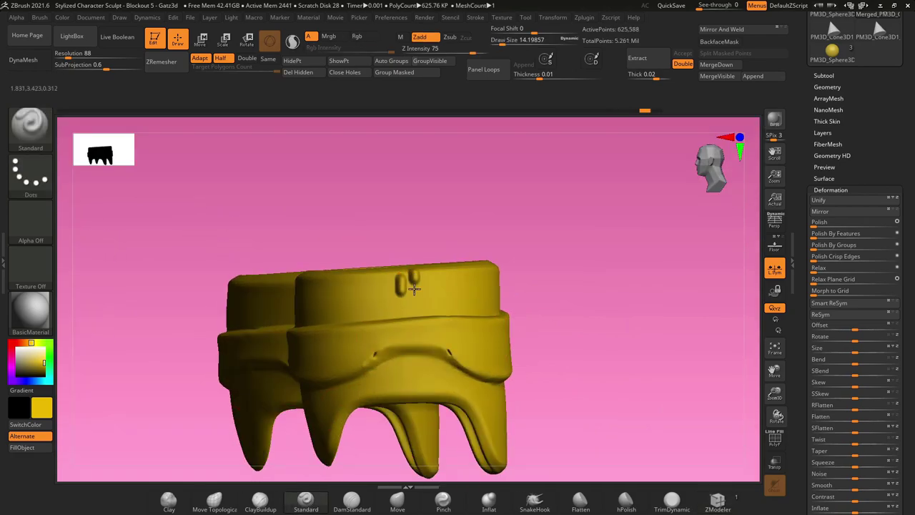